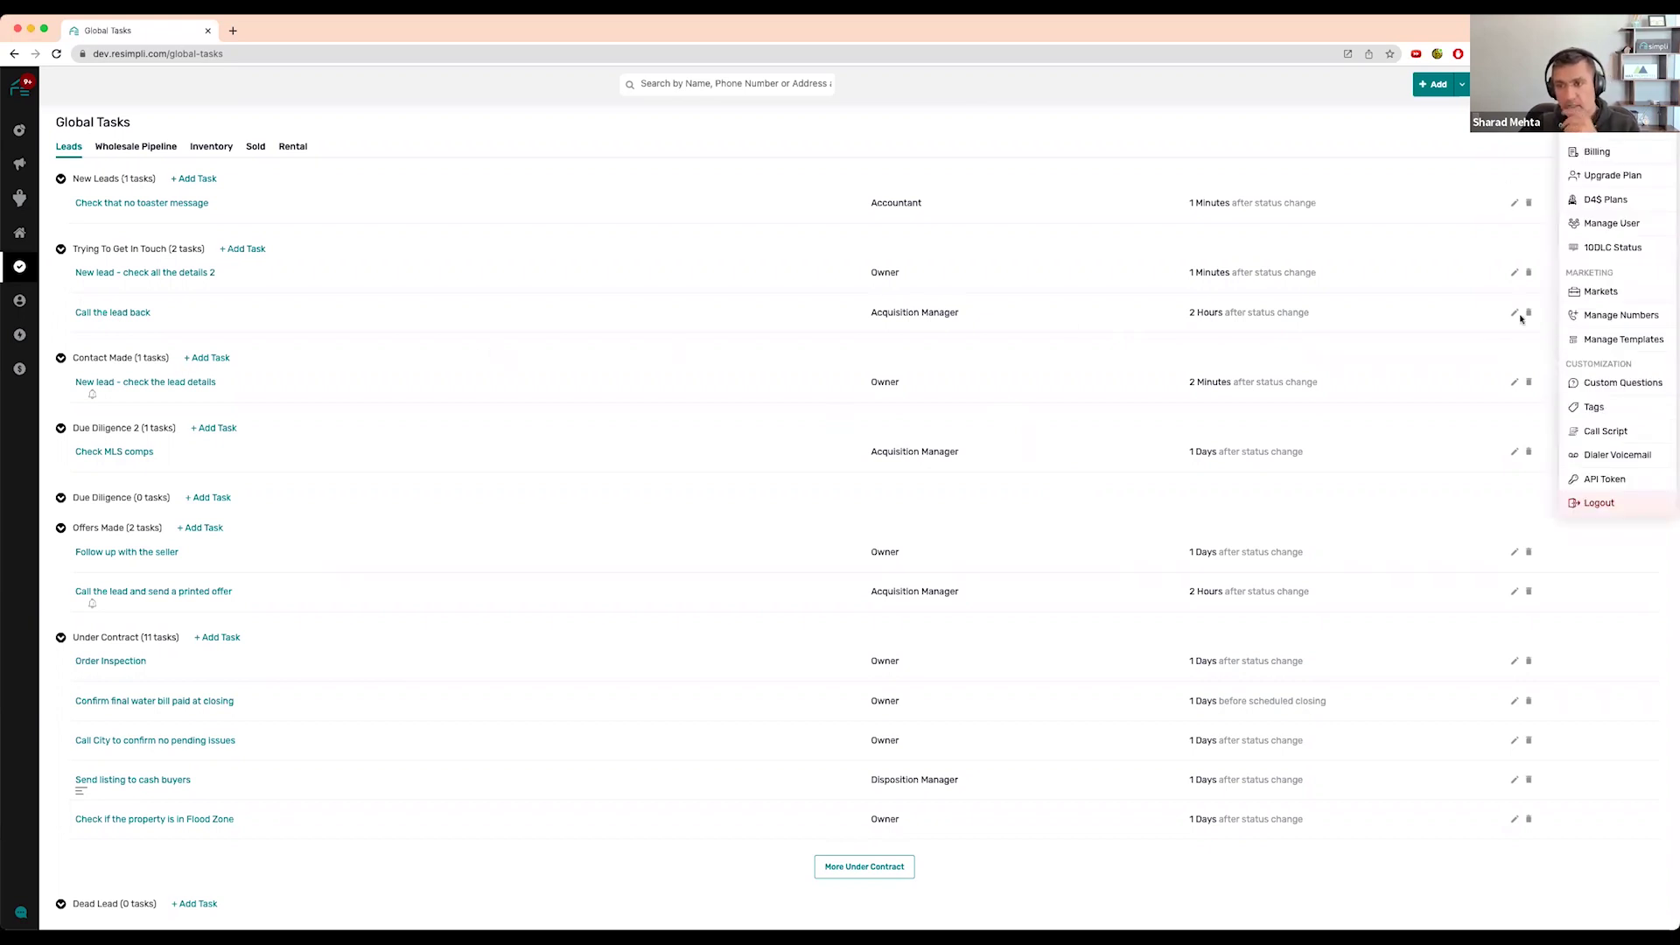
# Go to the Manage Numbers page listing the four lead phone numbers from the account menu.
pyautogui.click(1623, 315)
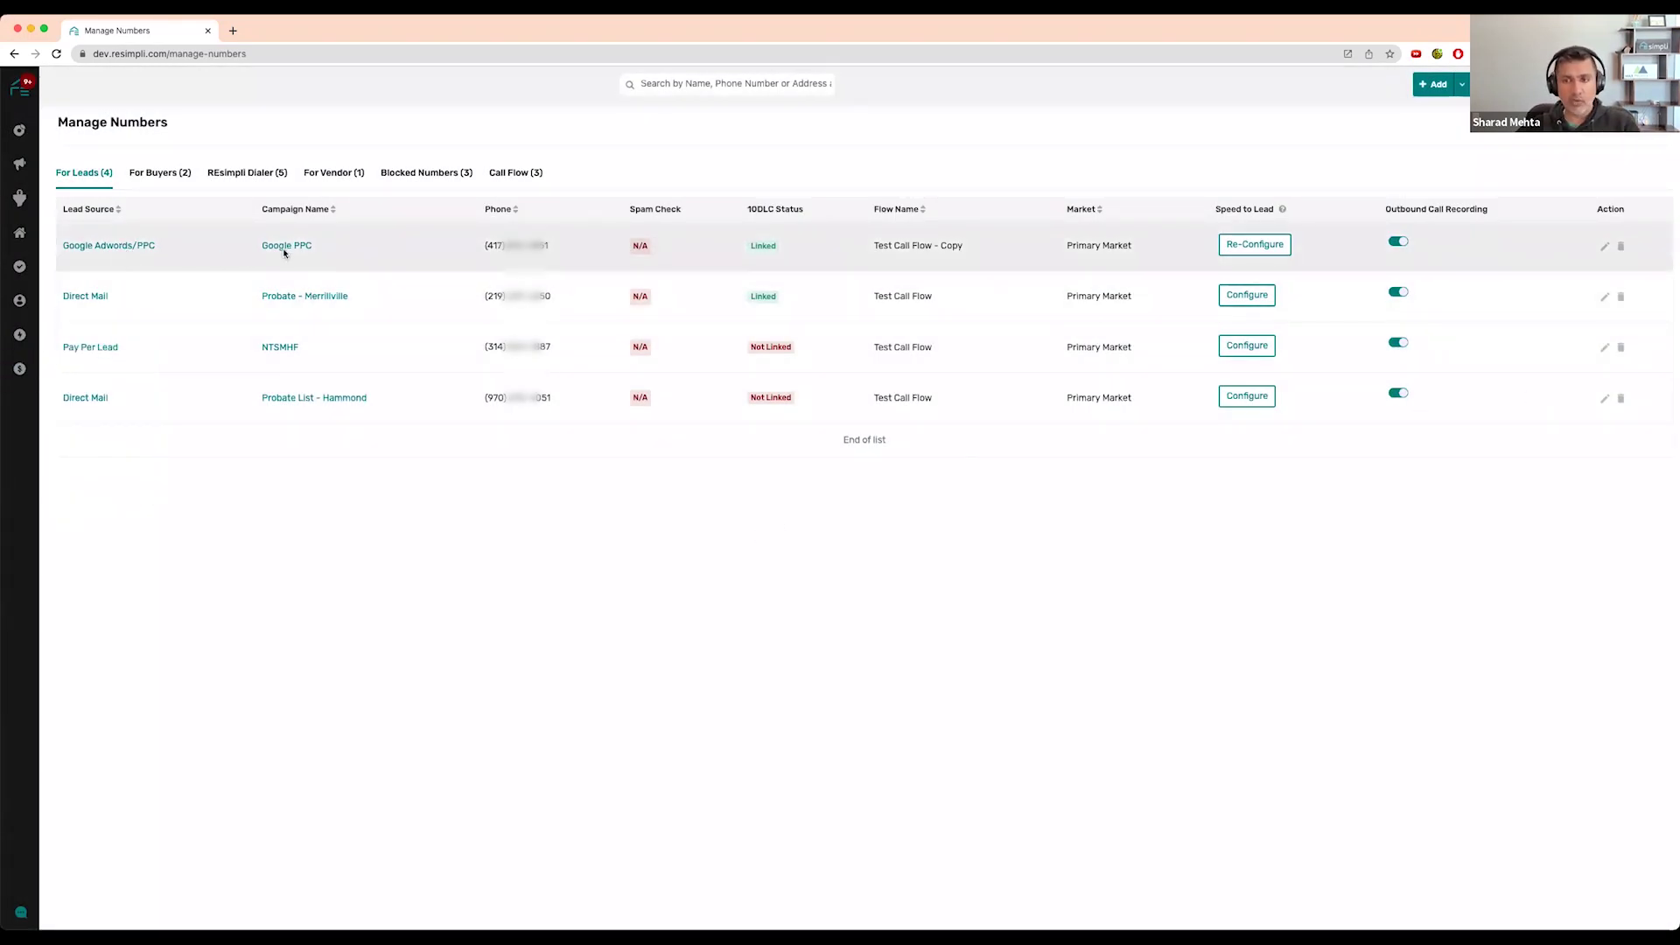
# Open the Google Adwords/PPC campaign editor on its Drip Automation tab.
pyautogui.click(128, 249)
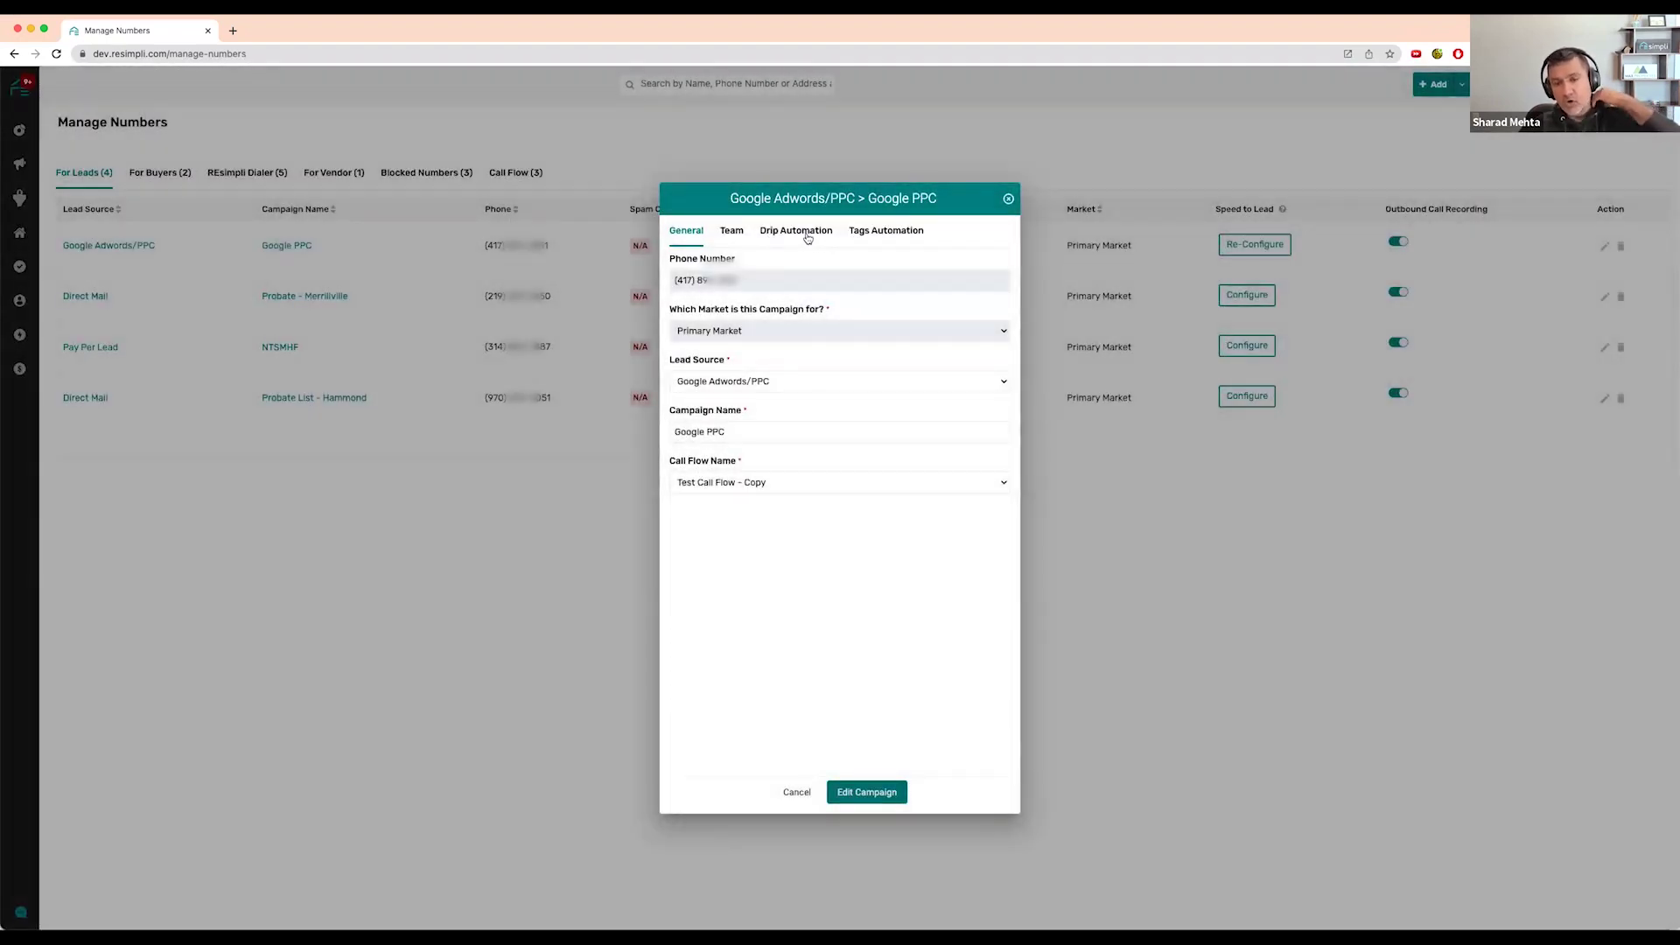
pyautogui.click(807, 236)
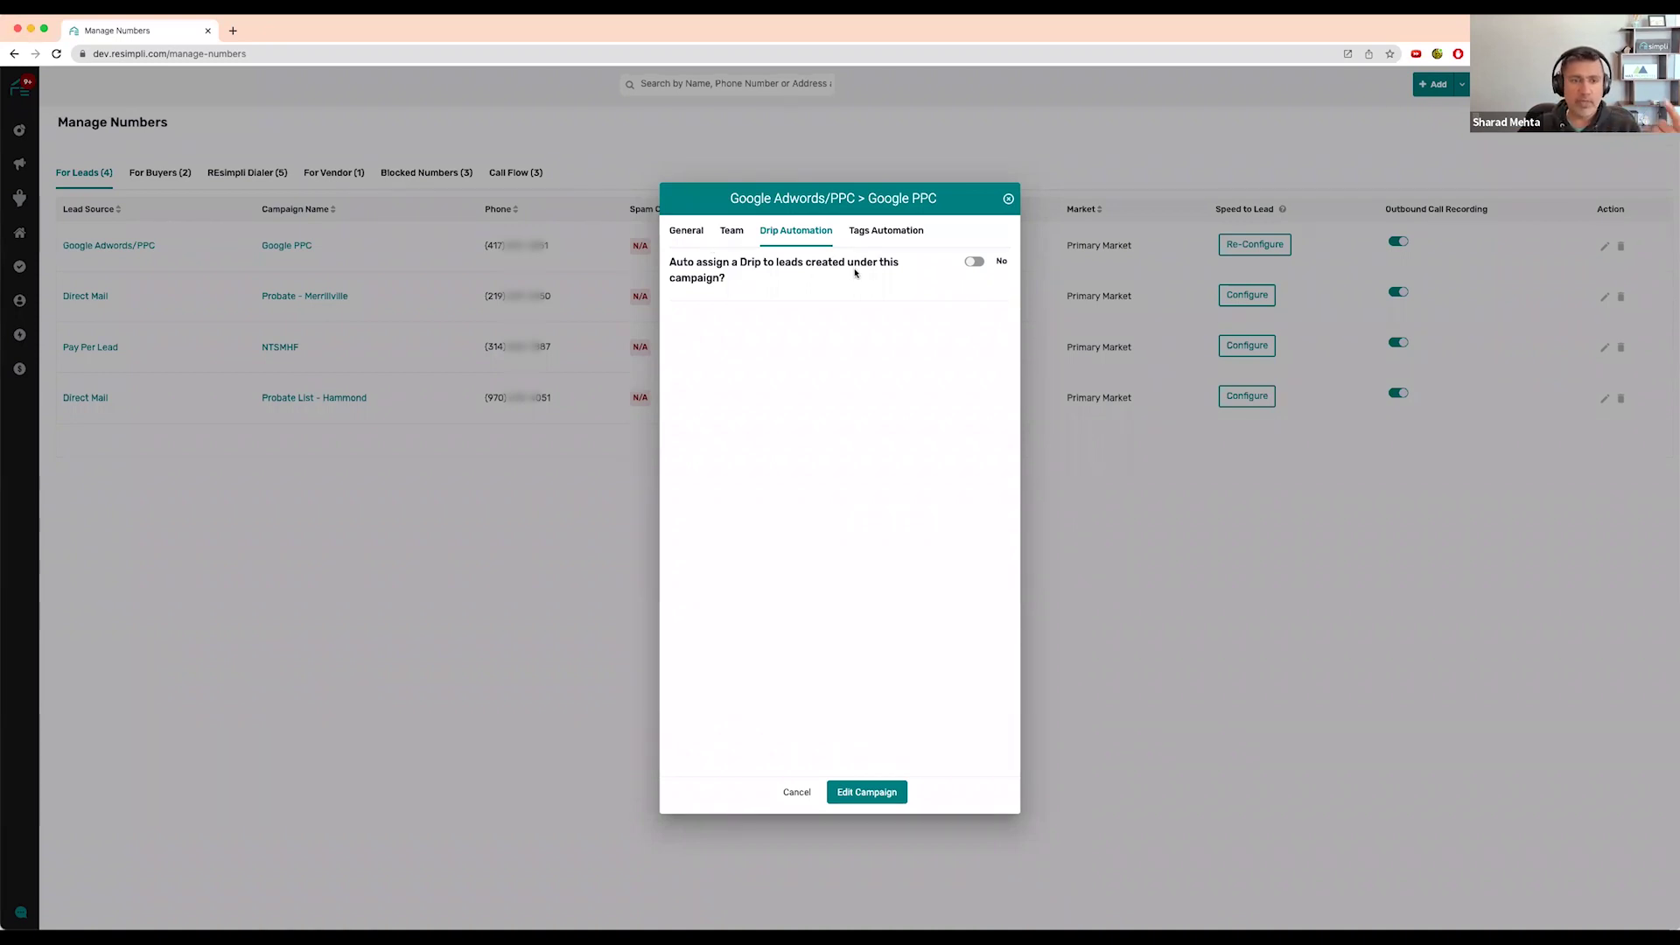
# Set Auto assign a Drip to Yes and give integration-created leads the PPC Leads Drip.
pyautogui.click(976, 262)
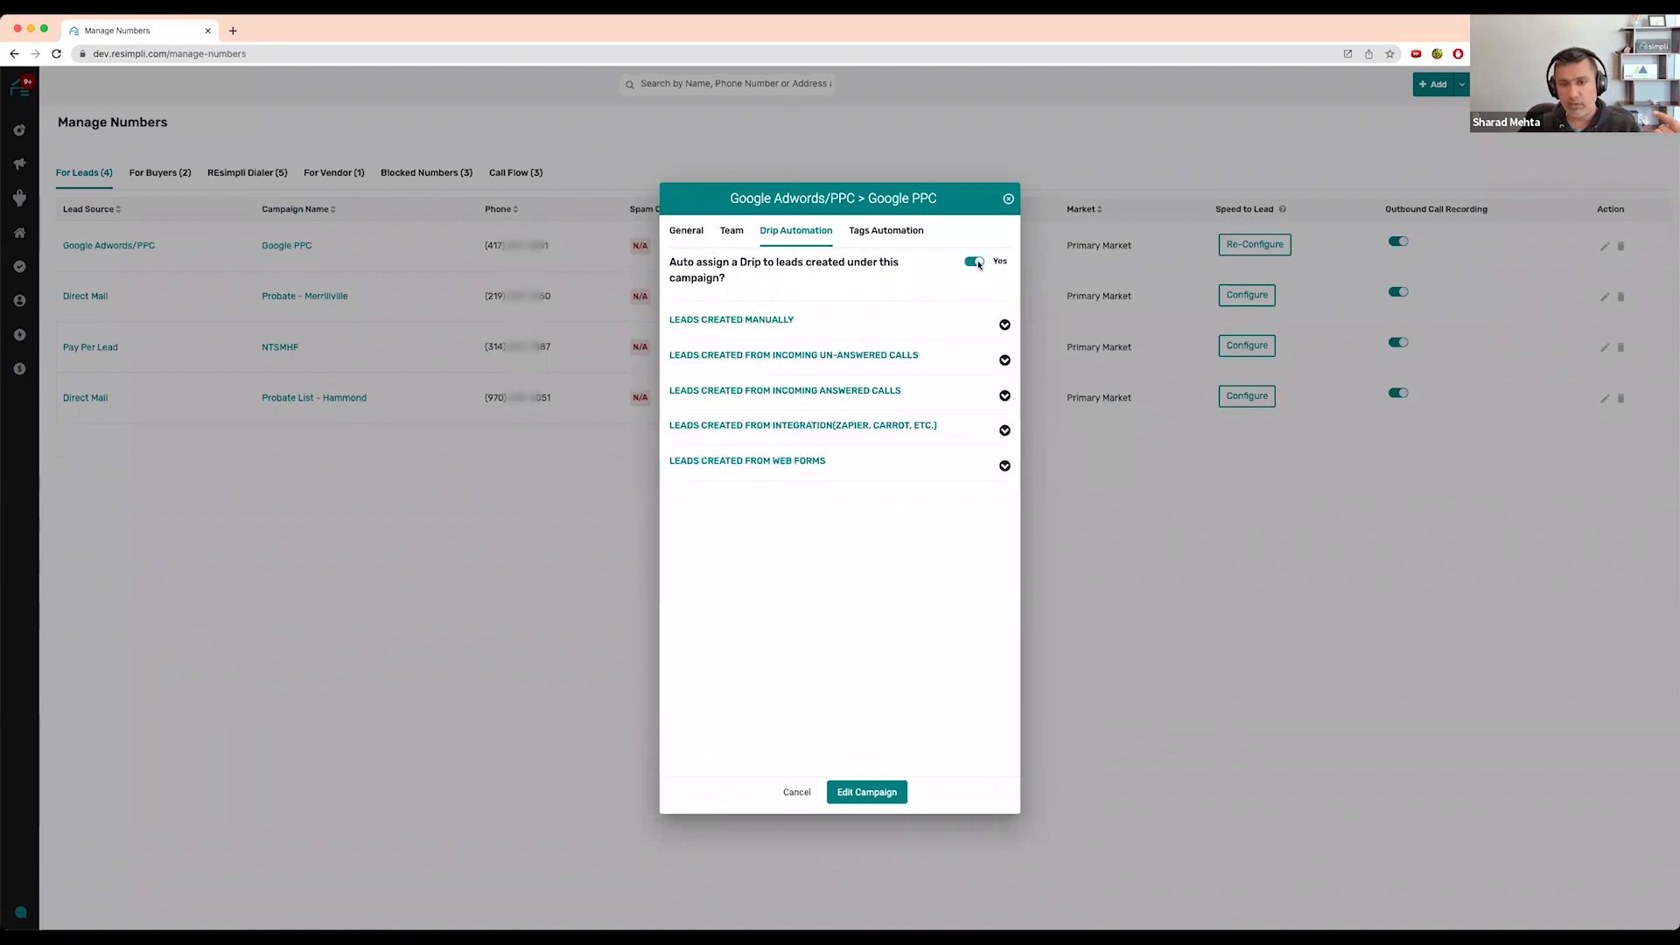
pyautogui.click(951, 428)
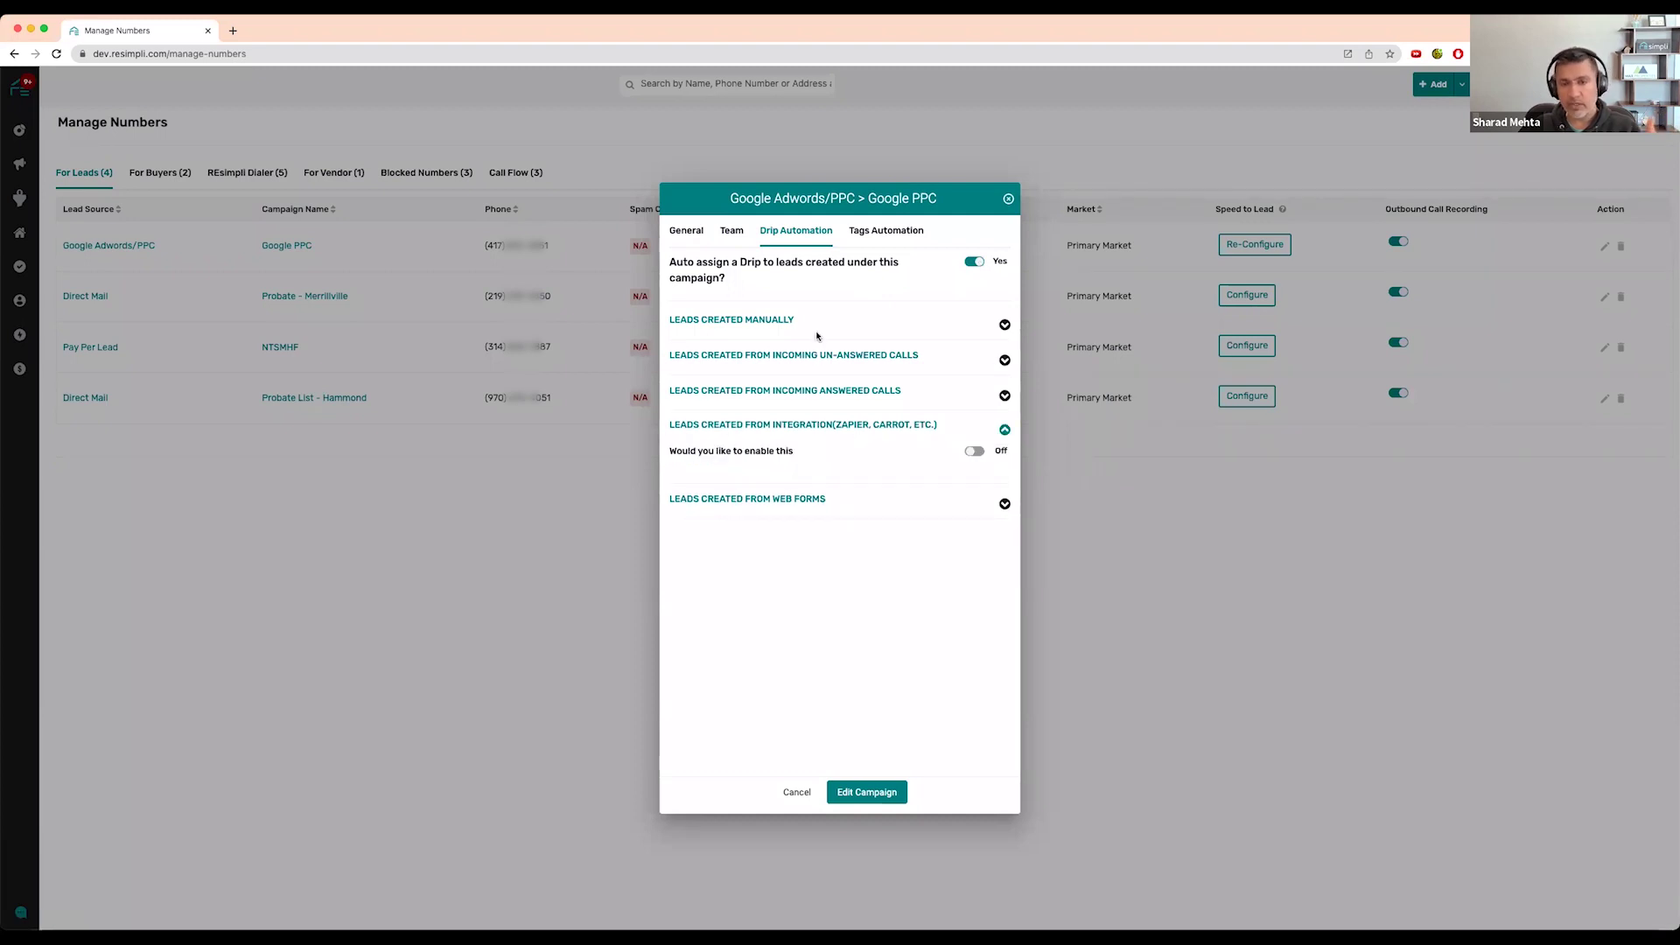
pyautogui.click(976, 452)
pyautogui.click(880, 498)
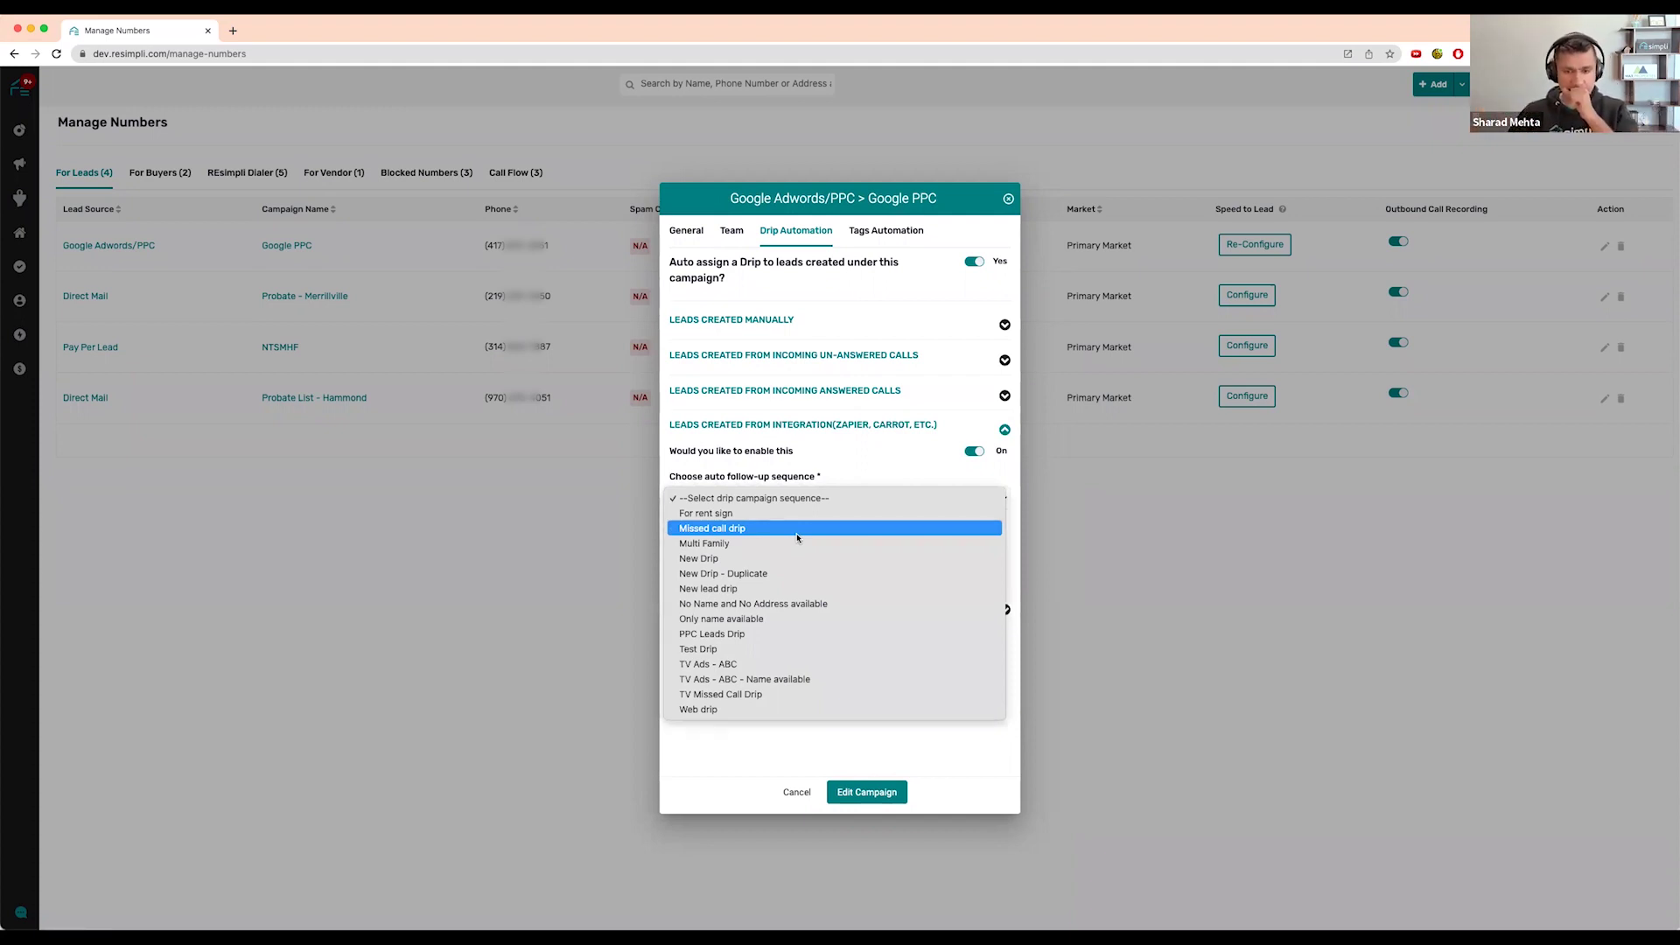
pyautogui.click(798, 634)
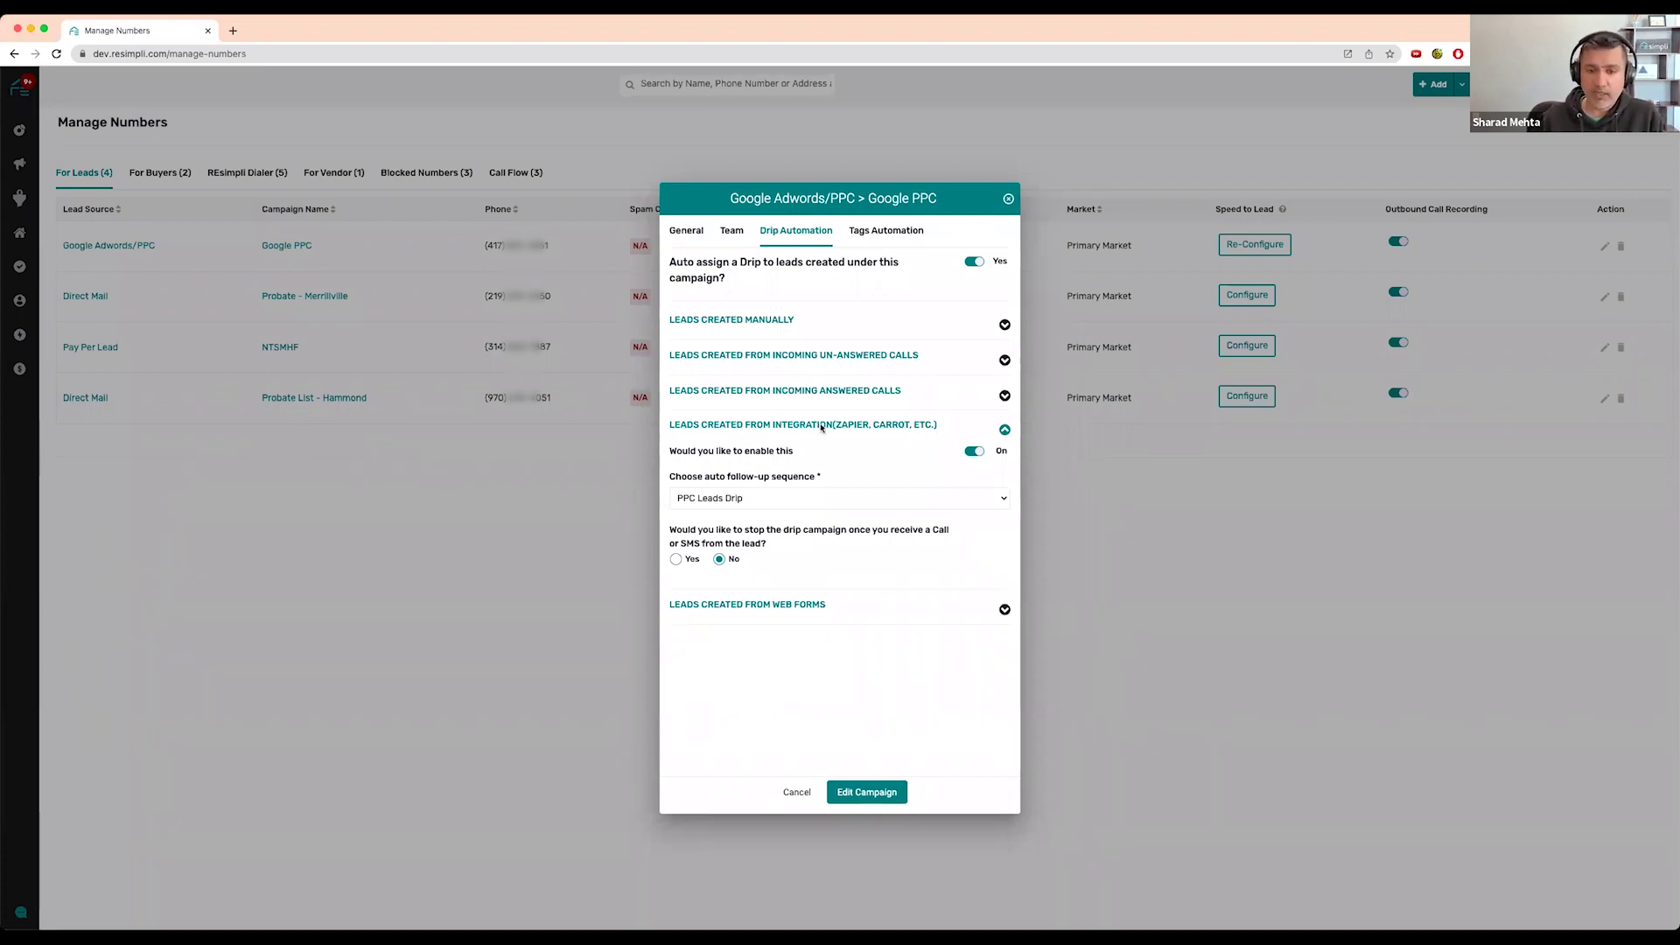
pyautogui.click(1004, 608)
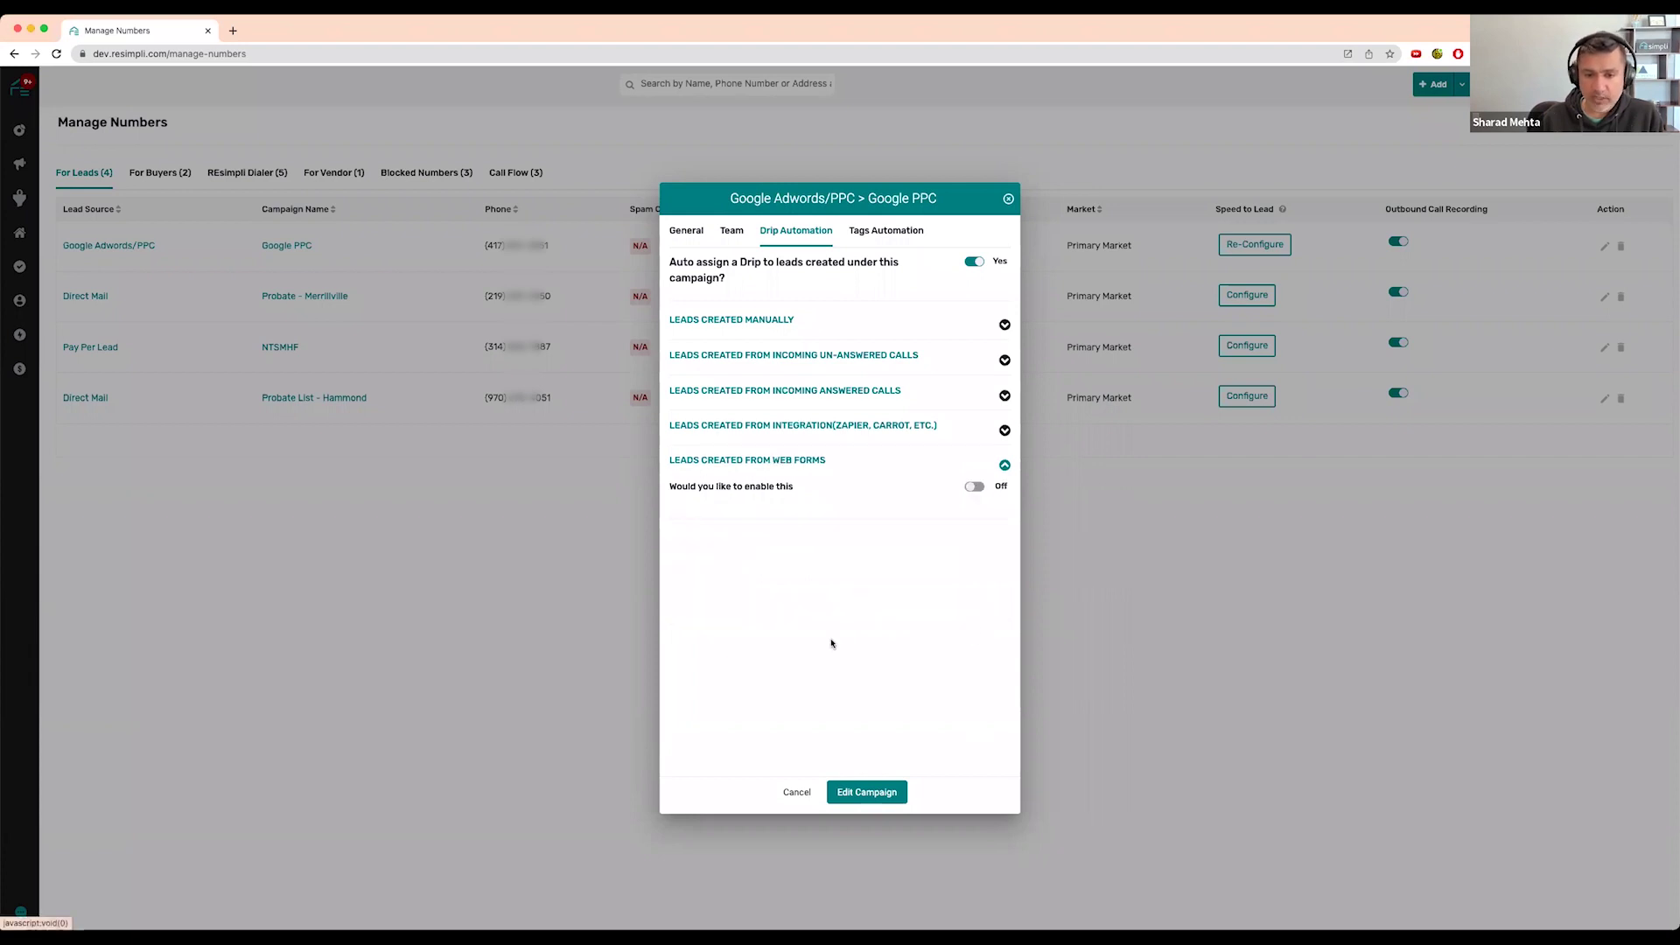
# Turn on New lead drip for web-form leads and save with Edit Campaign.
pyautogui.click(976, 486)
pyautogui.click(752, 533)
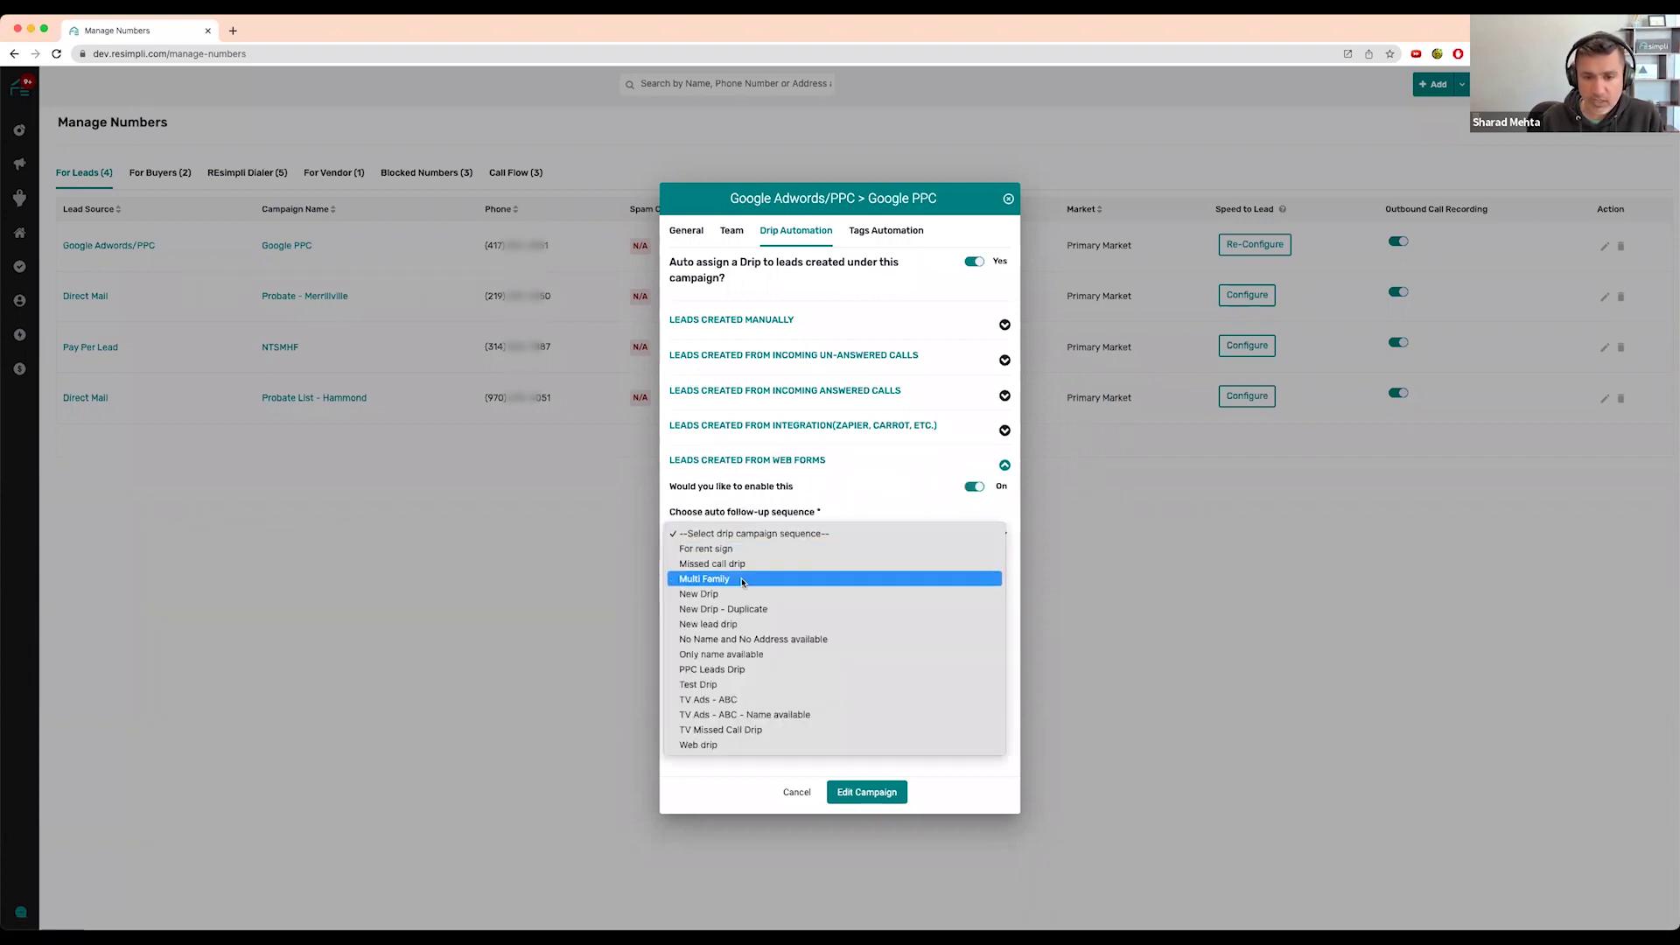
pyautogui.click(747, 624)
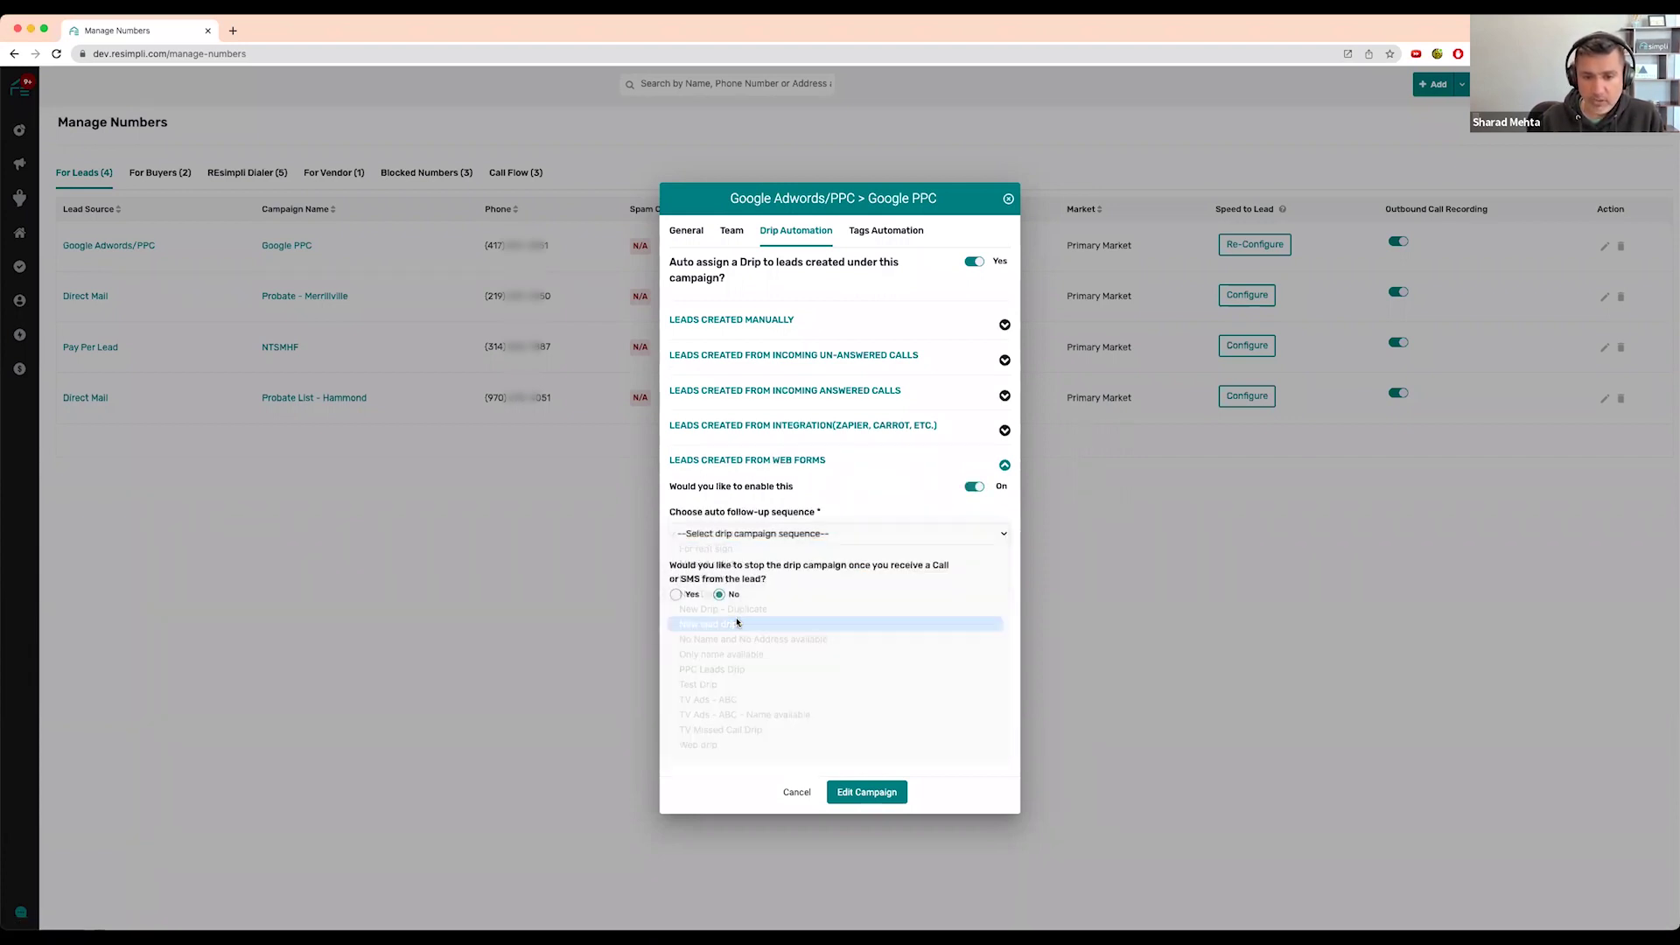
pyautogui.click(874, 801)
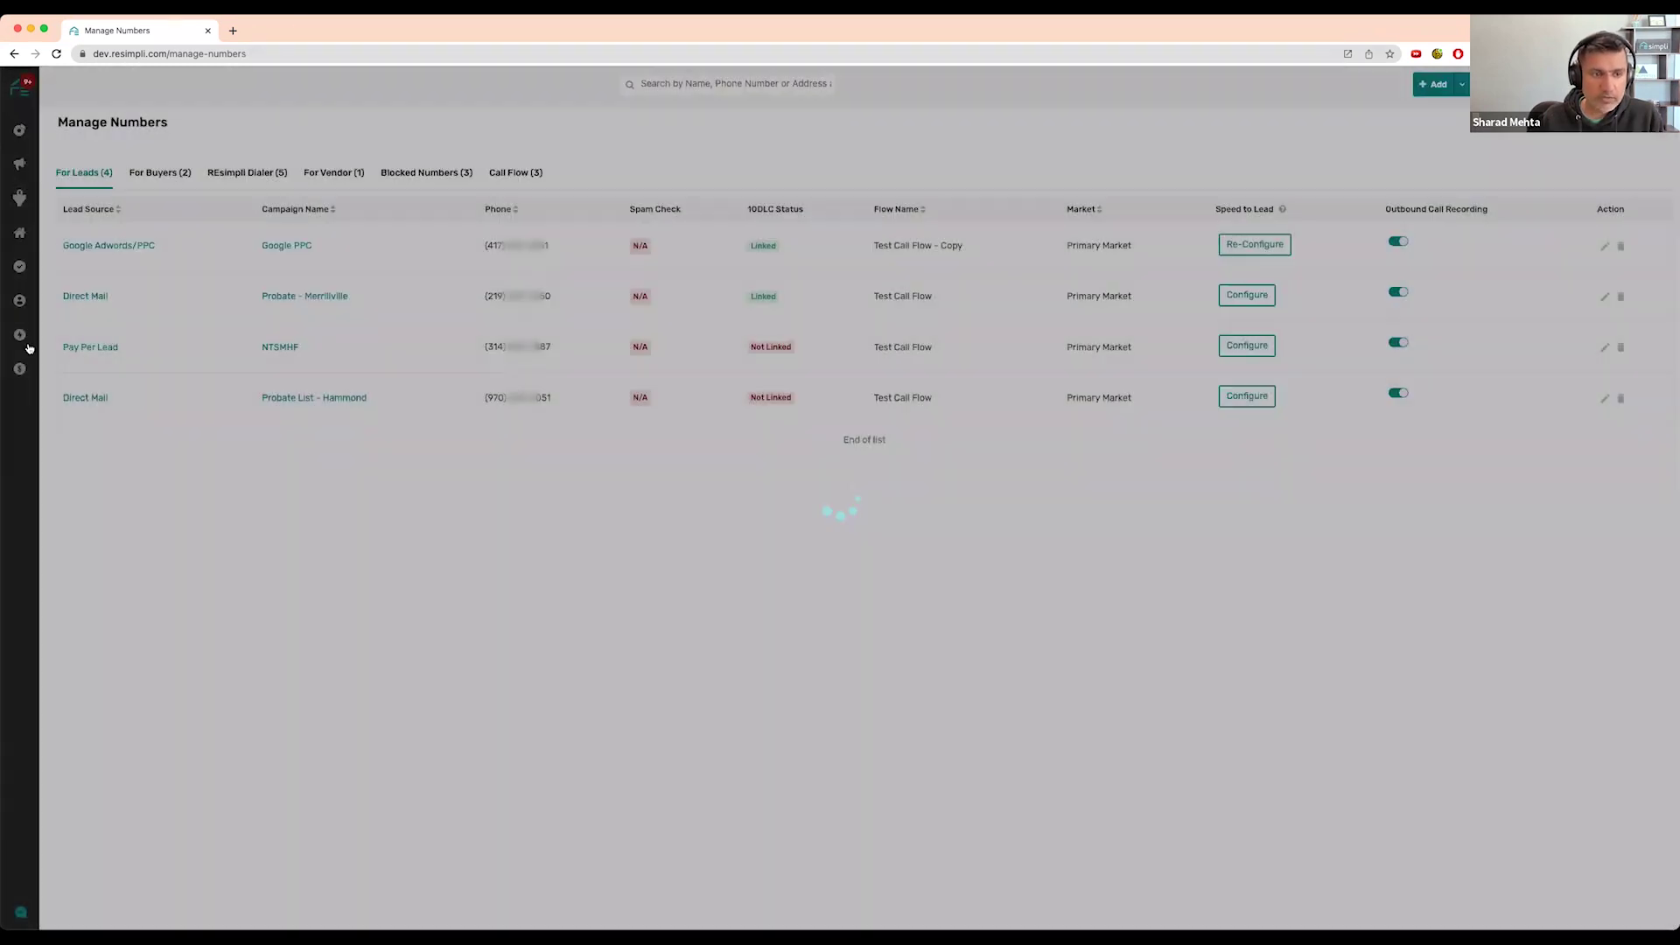
# Open the Web Form Builder and load the public form link in a new tab.
pyautogui.moveTo(29, 348)
pyautogui.click(92, 383)
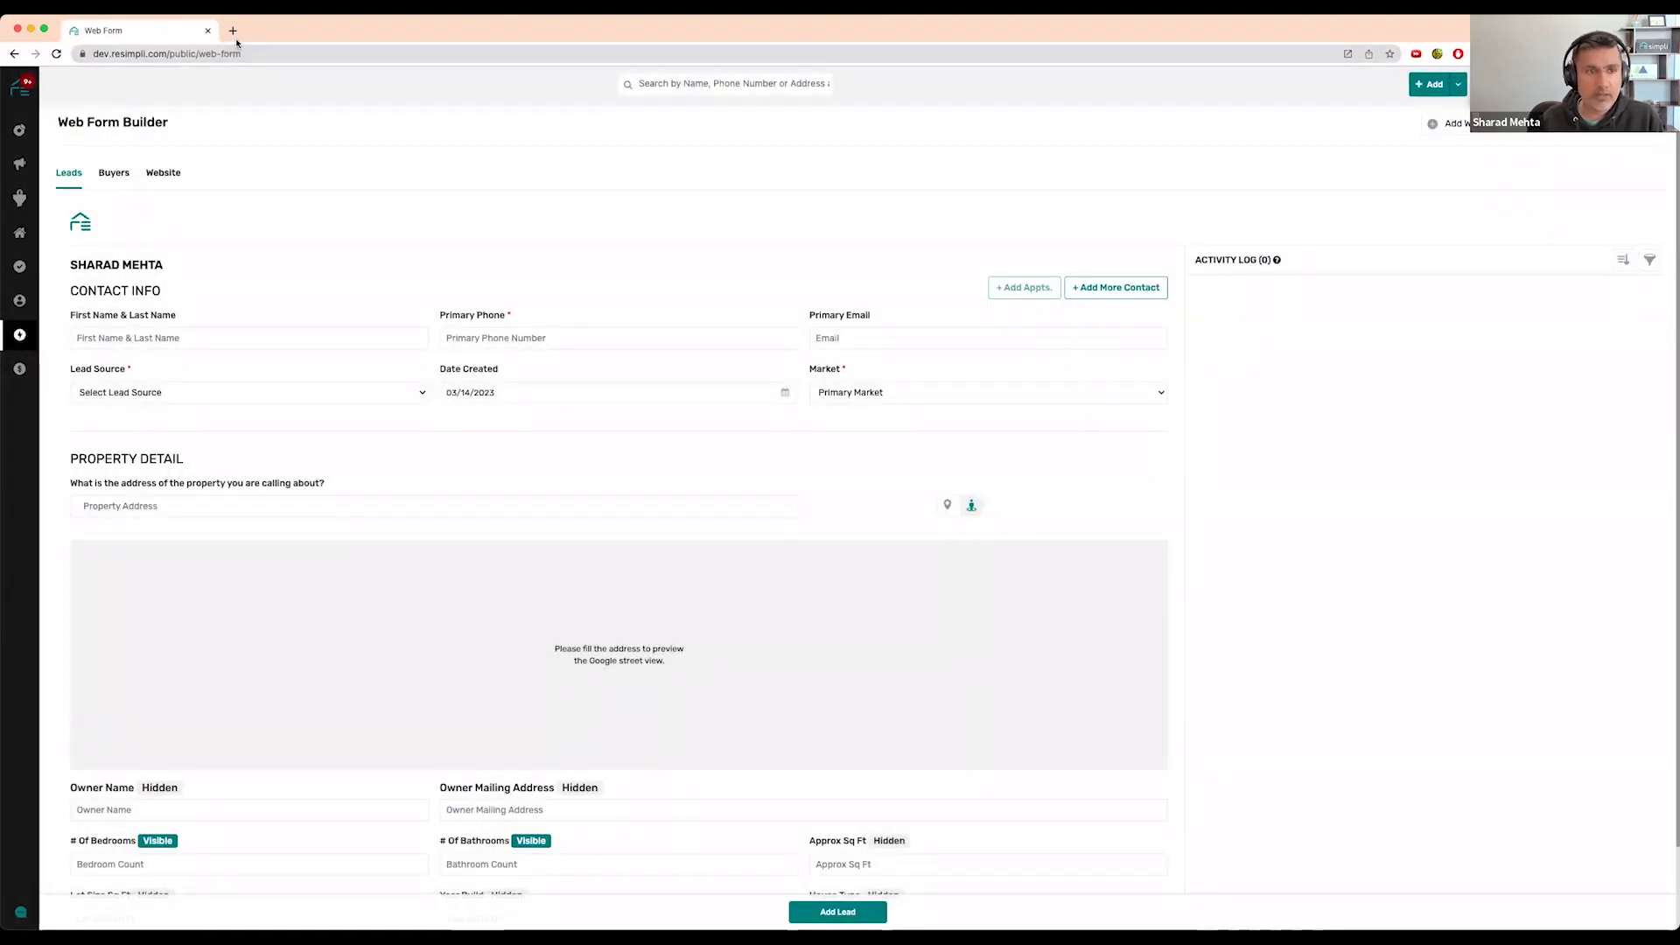
pyautogui.click(232, 30)
pyautogui.press('super+v')
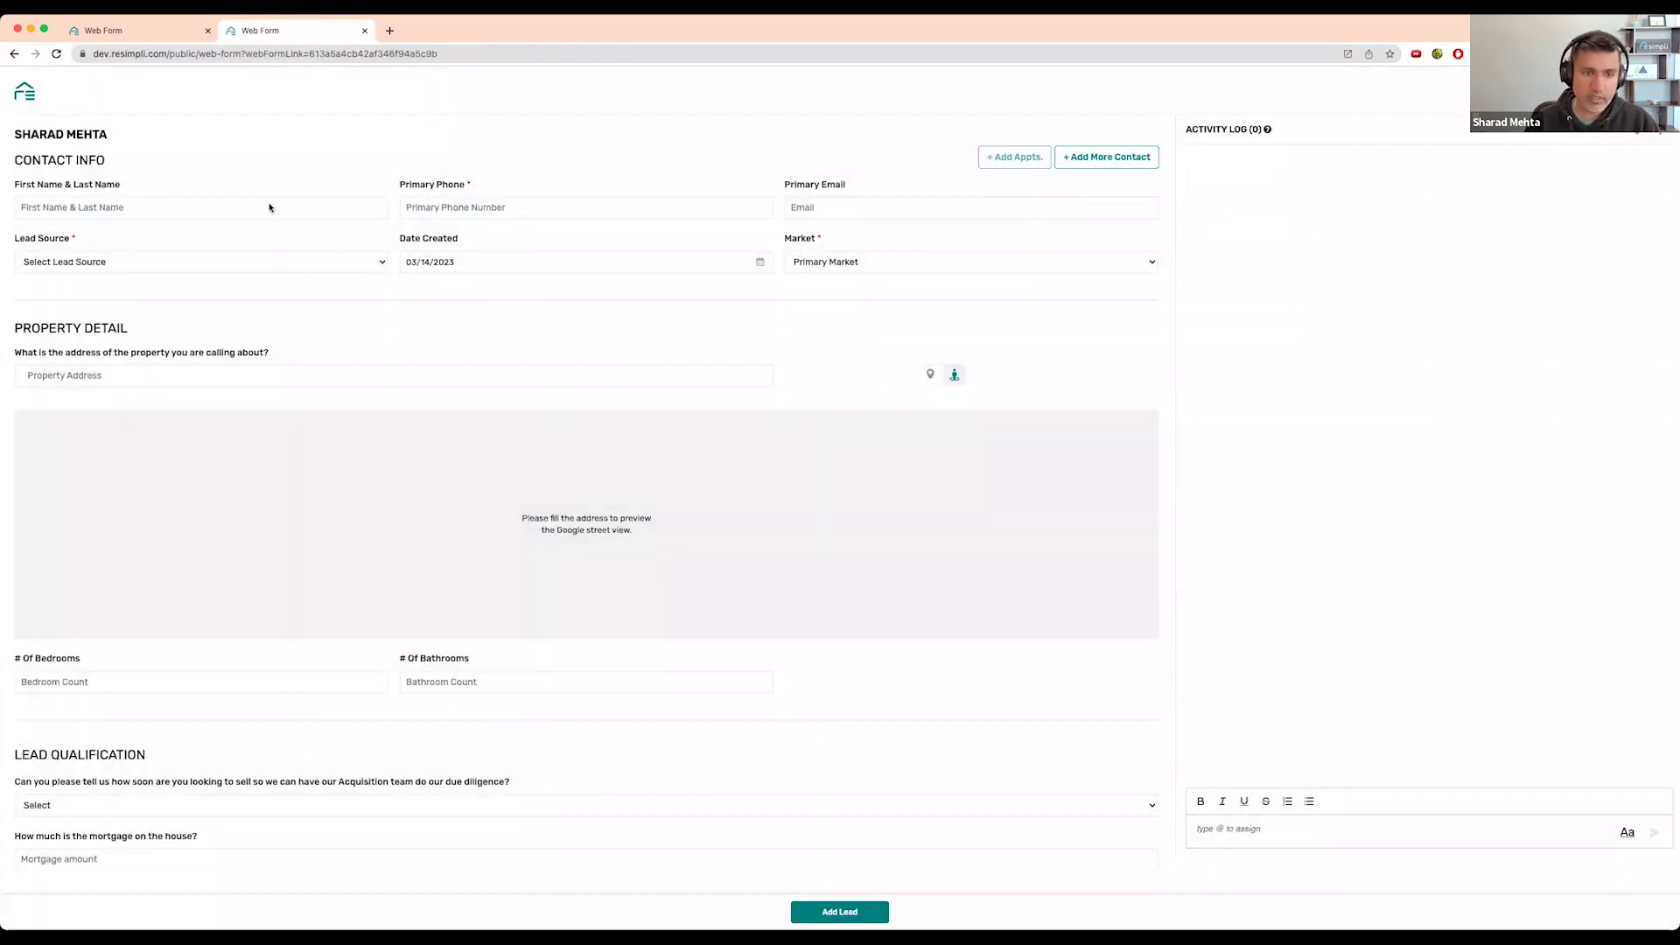
# Fill in name 'Test Lead', lead source Google Adwords/PPC, and a suggested property address.
pyautogui.click(264, 207)
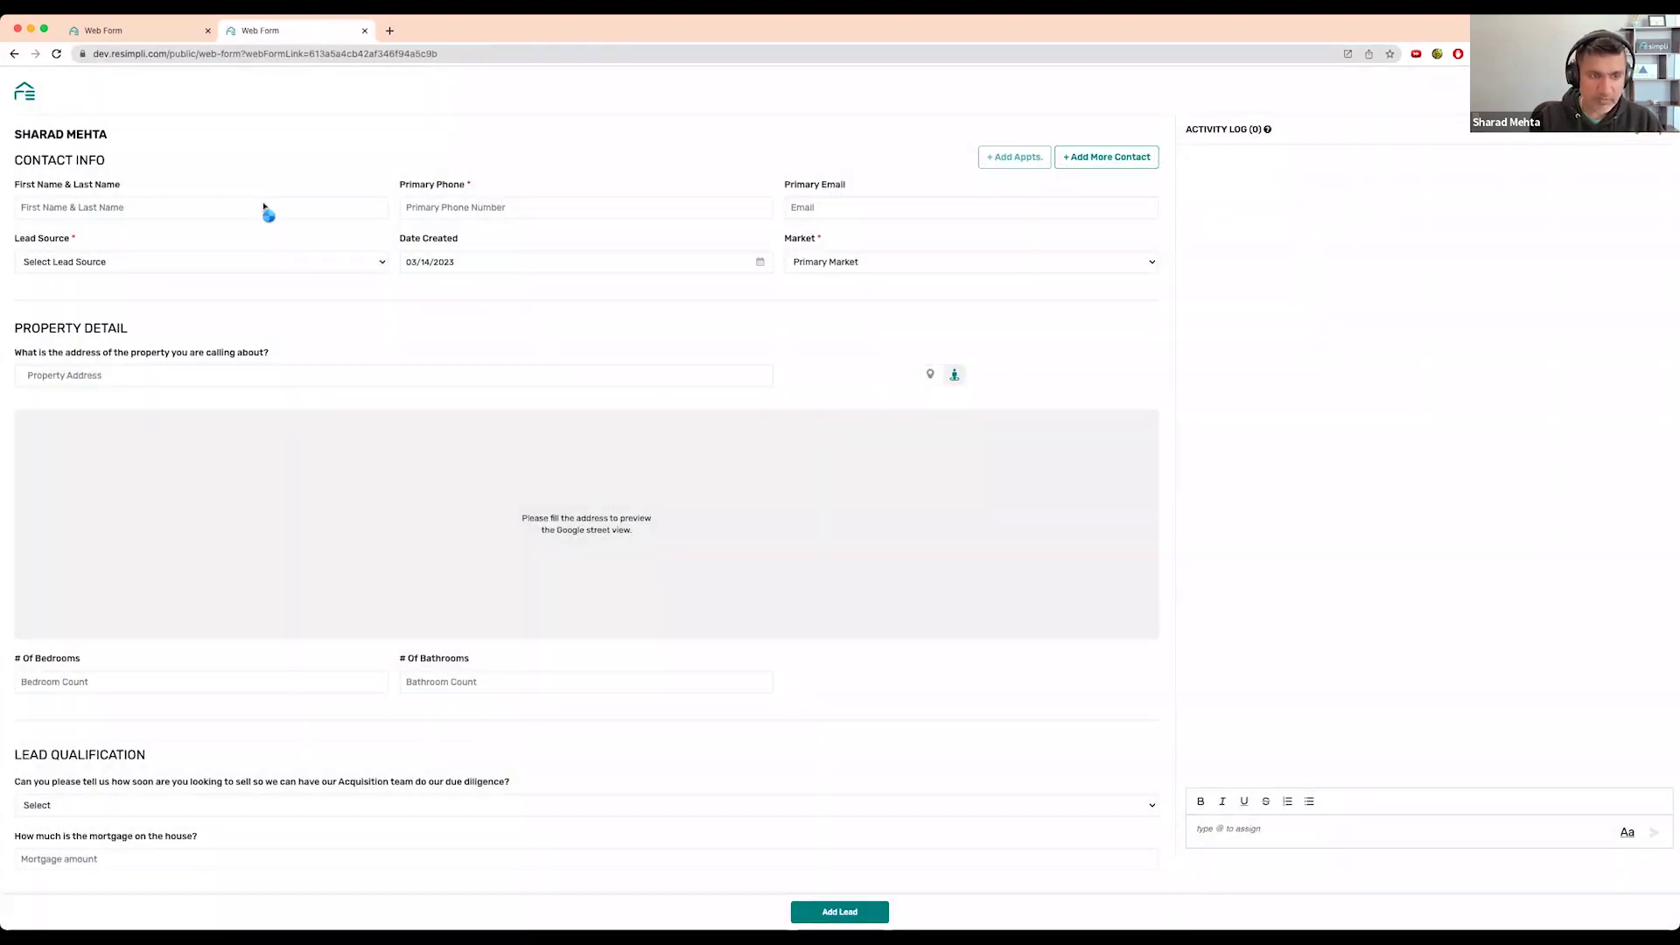
pyautogui.write('Test L')
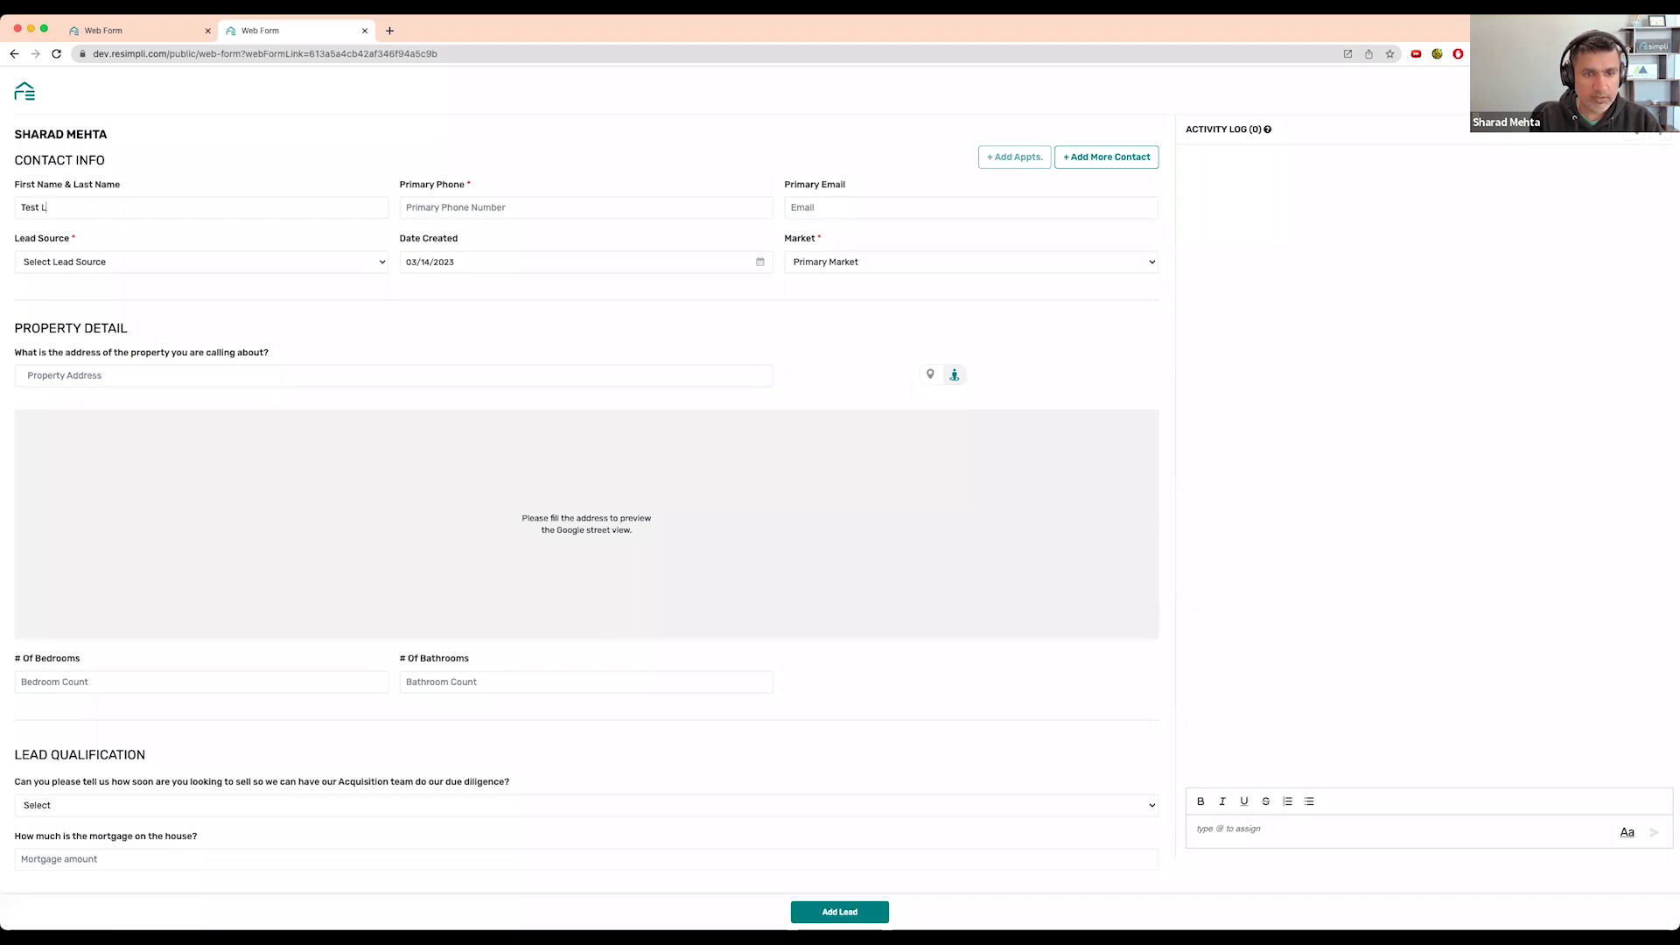
pyautogui.write('ead')
pyautogui.click(294, 260)
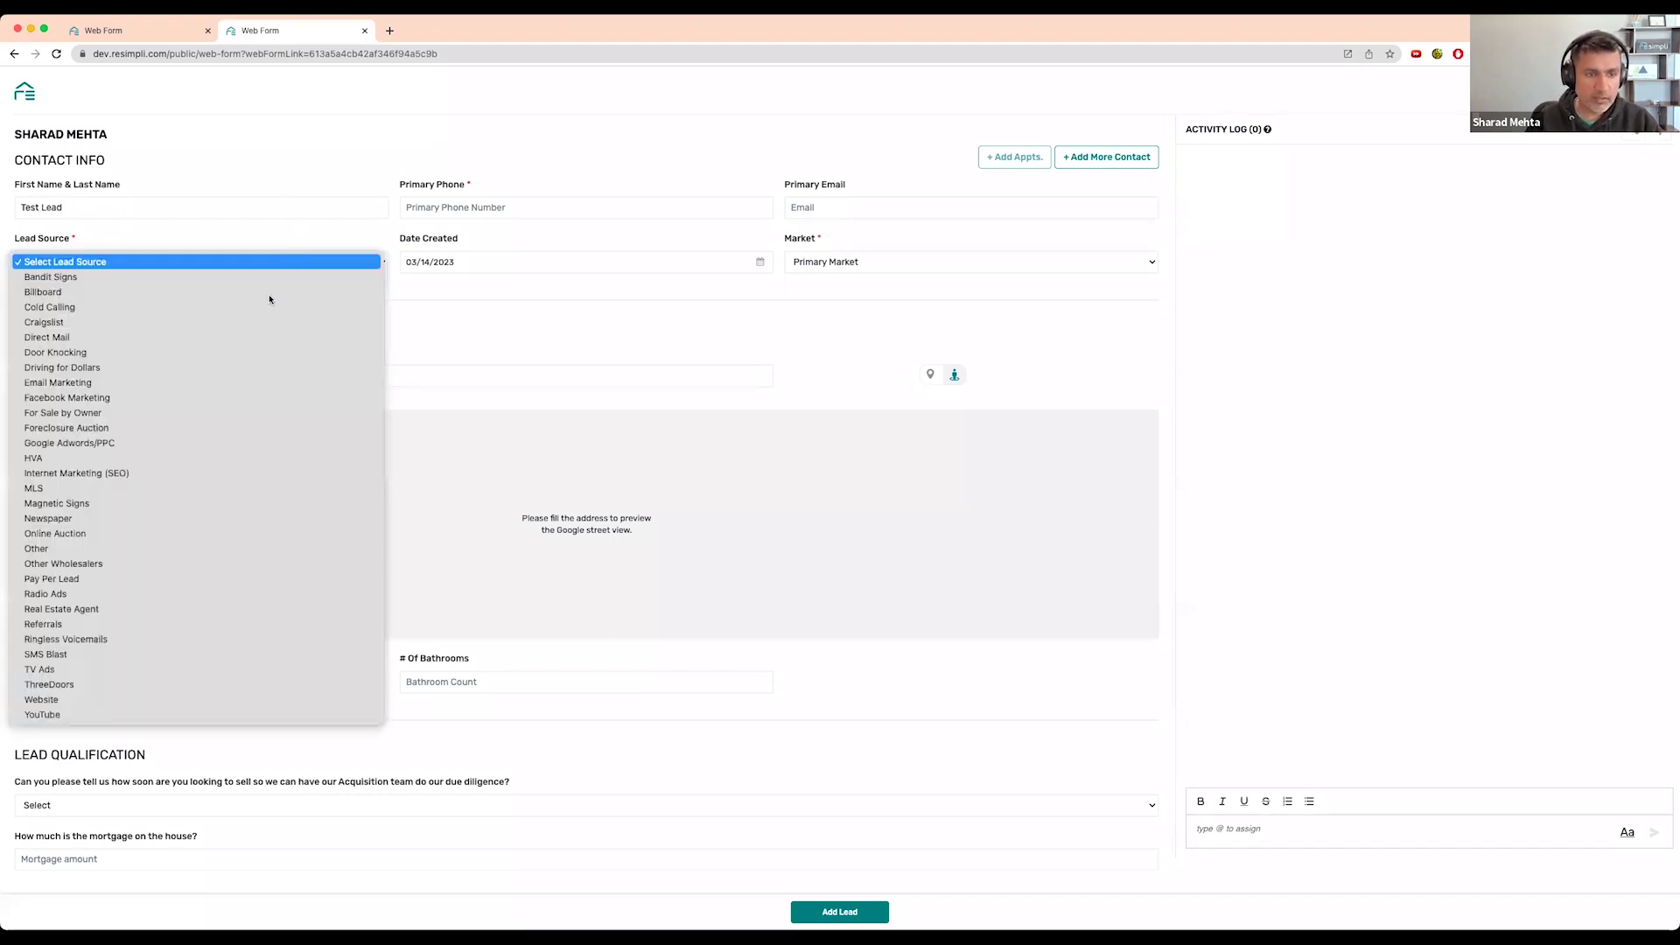
pyautogui.click(202, 445)
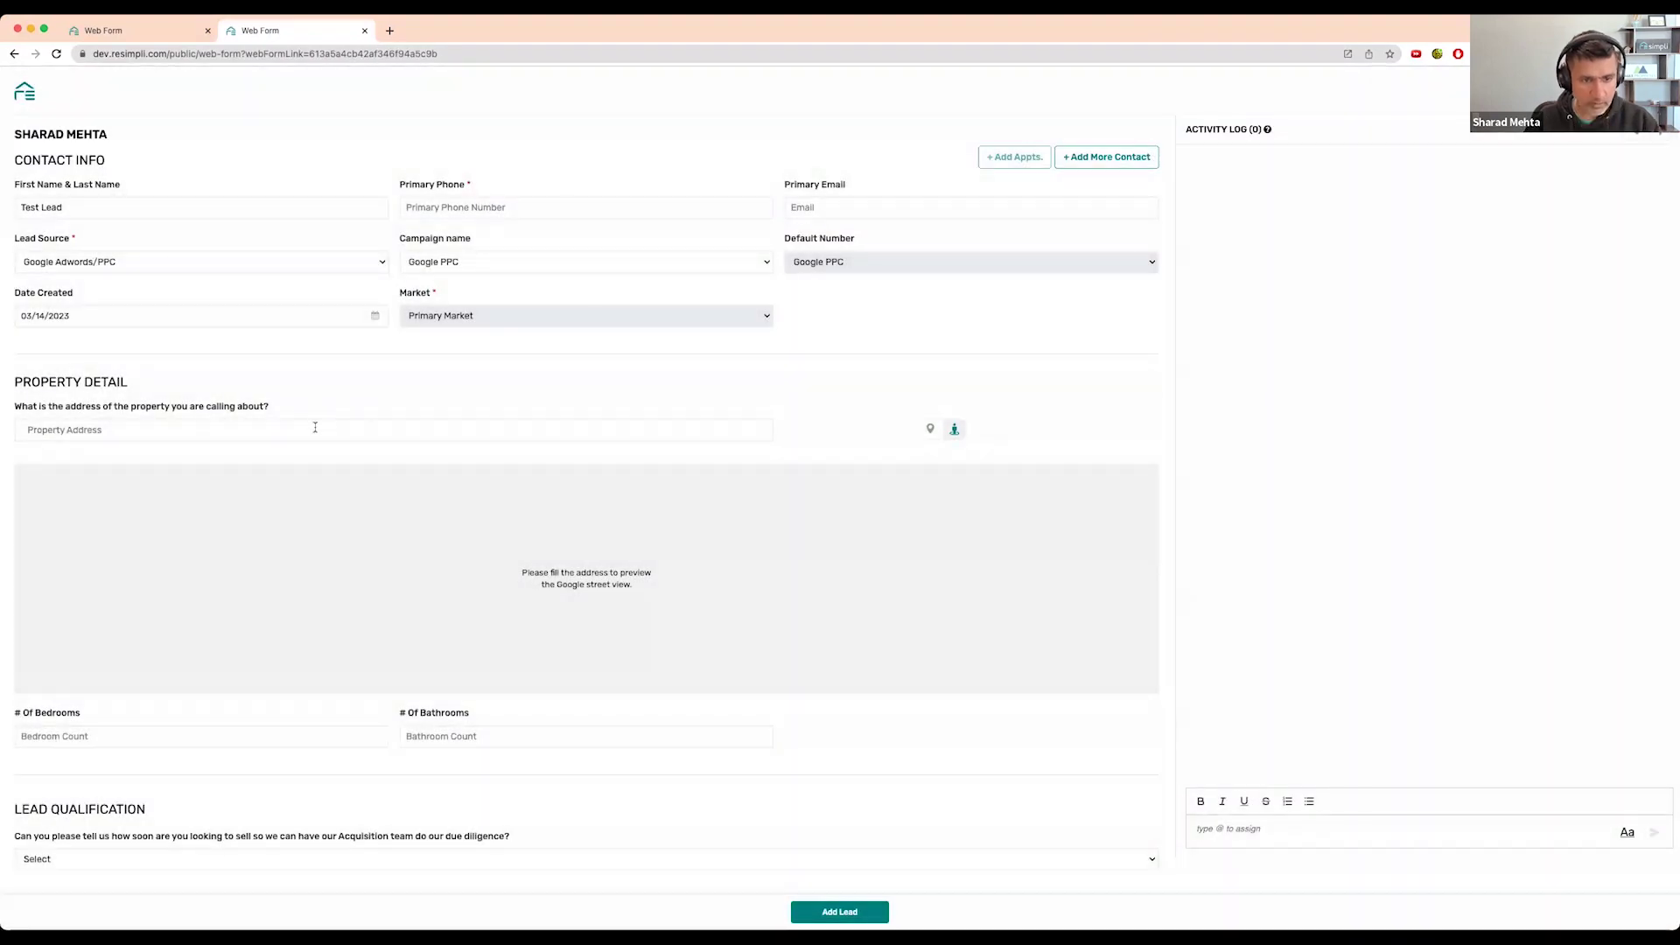
pyautogui.click(315, 427)
pyautogui.write('2364')
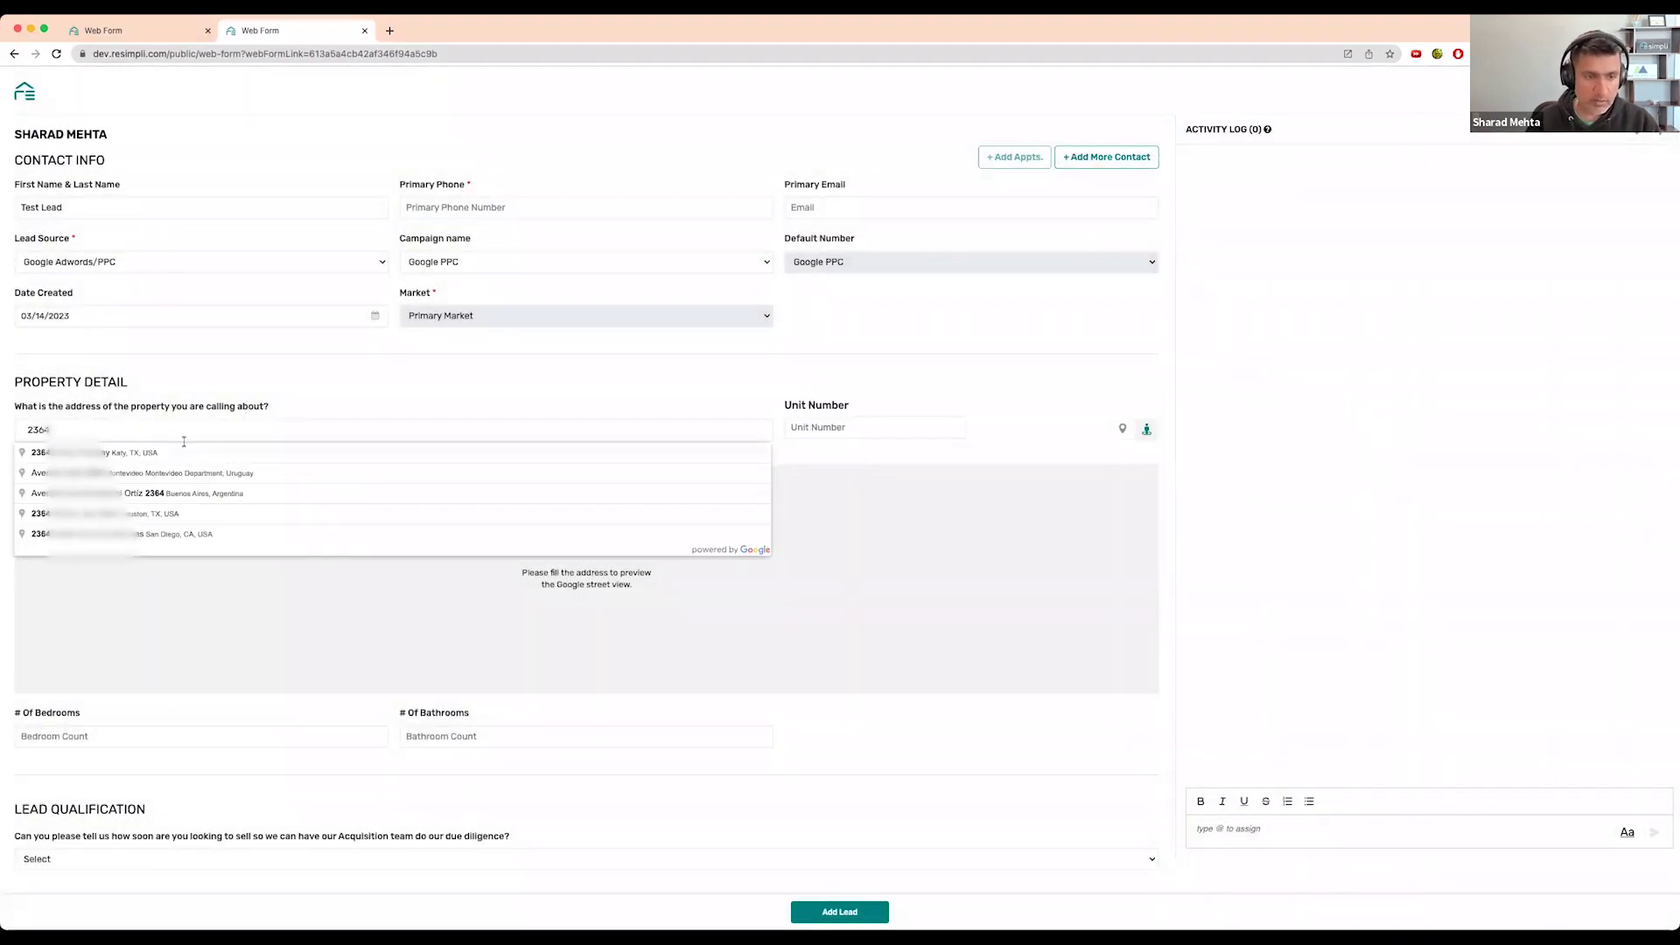
pyautogui.click(157, 452)
pyautogui.click(131, 30)
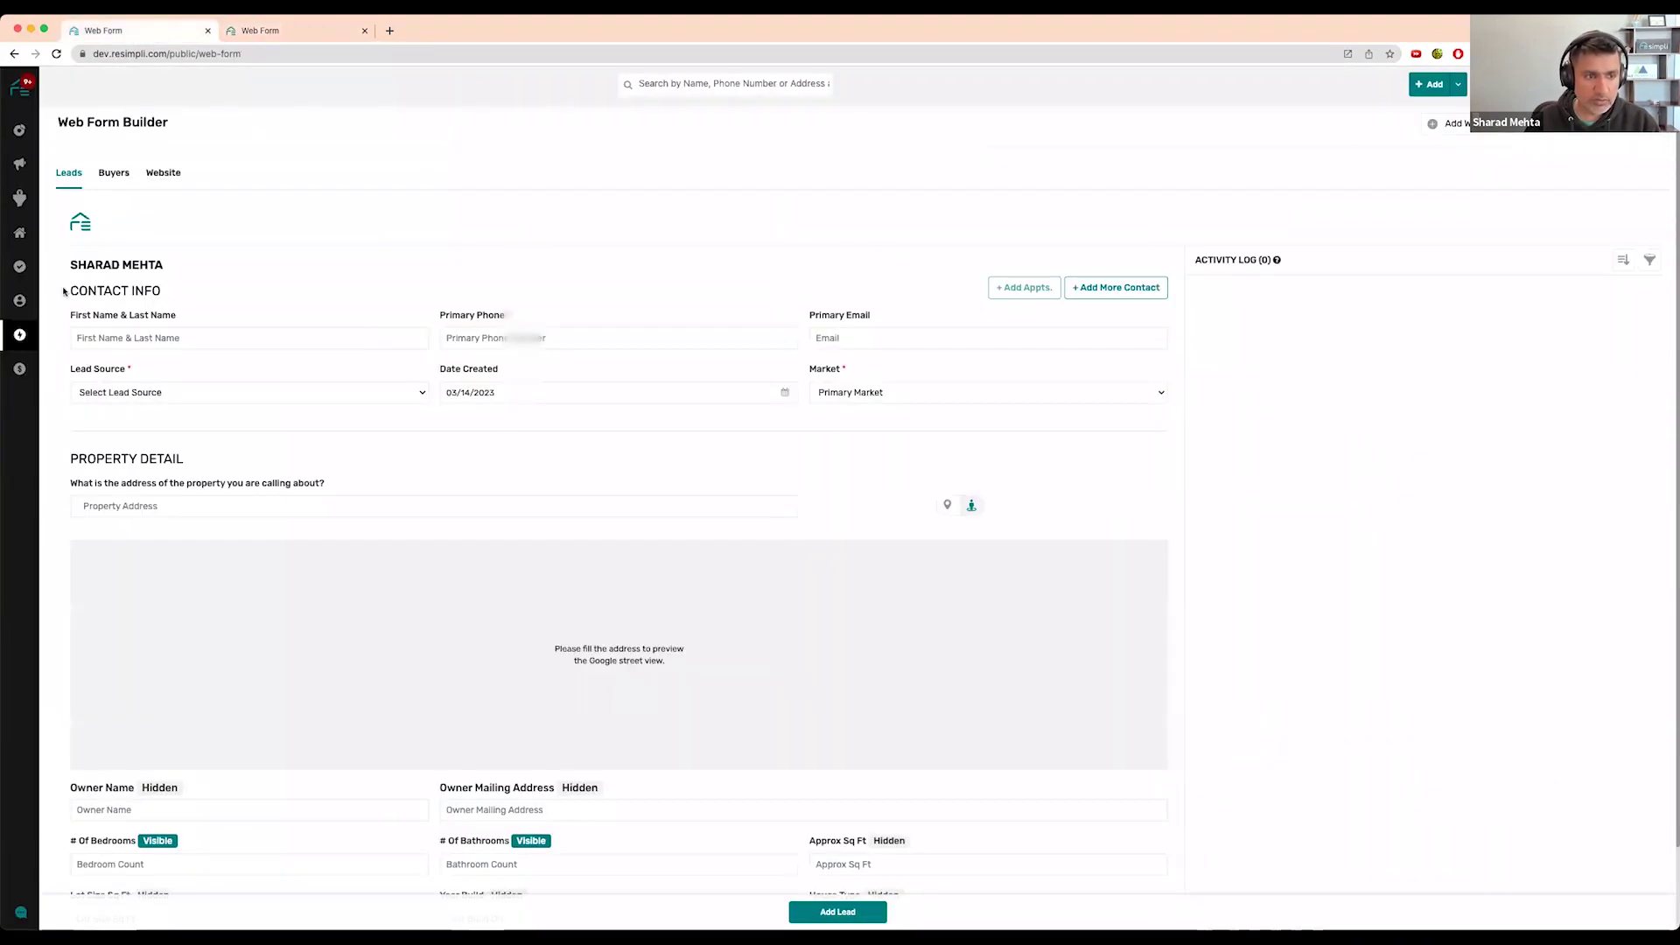
# Reopen the Google PPC campaign from Manage Numbers and confirm web-form leads use New lead drip.
pyautogui.click(1656, 84)
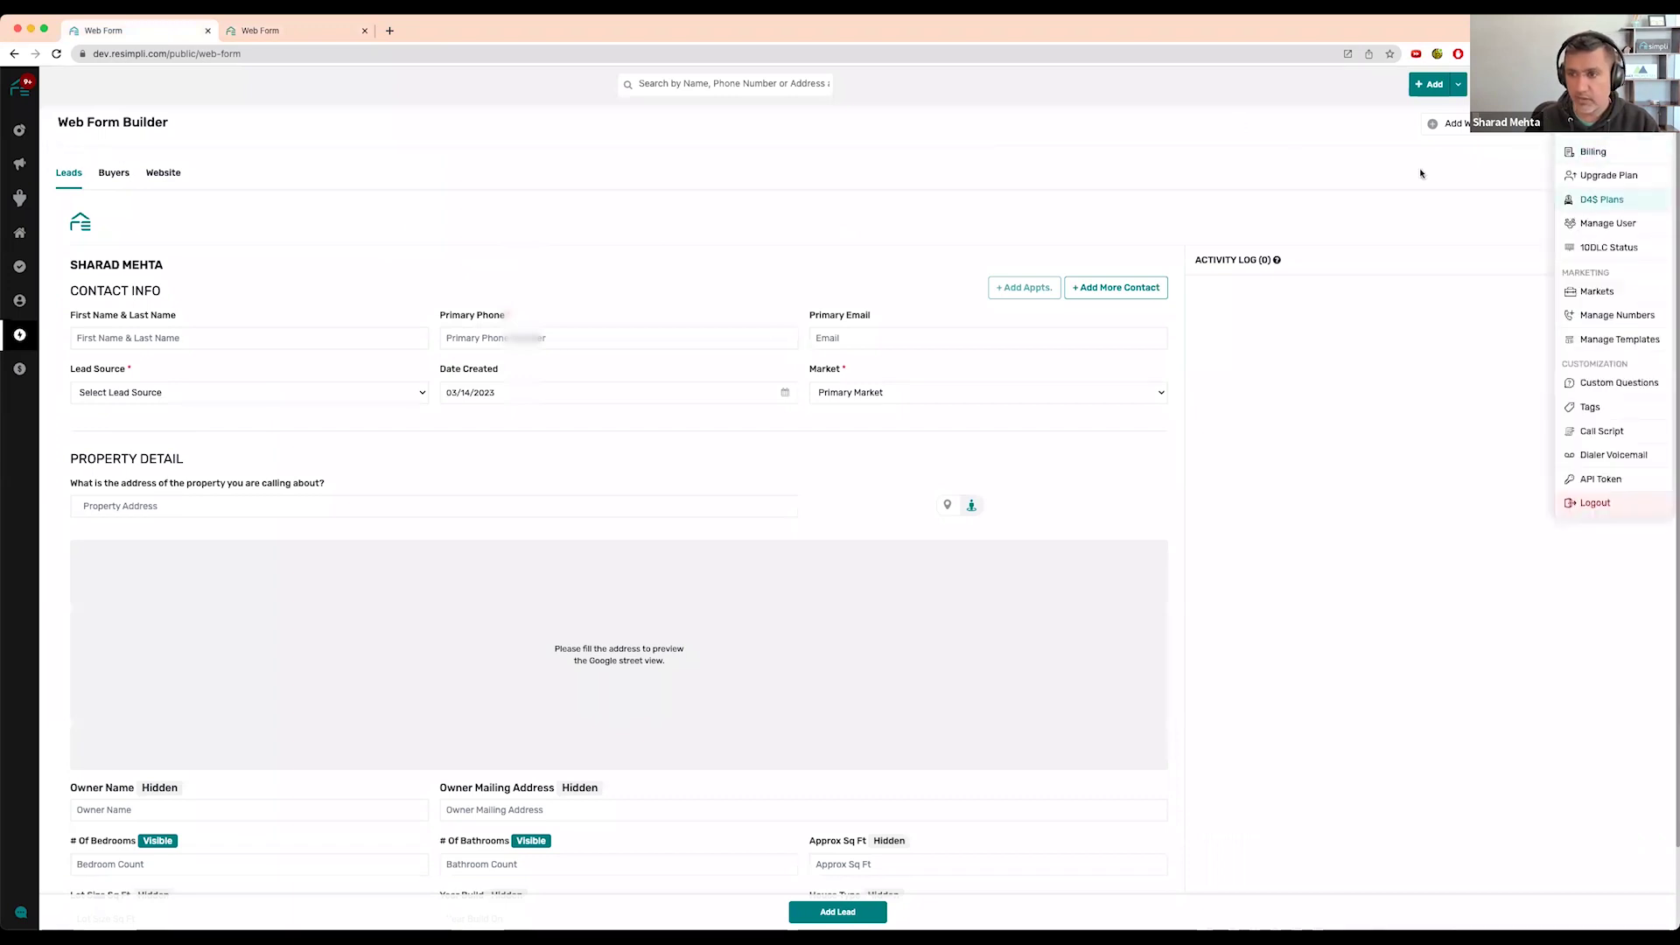
pyautogui.click(1617, 316)
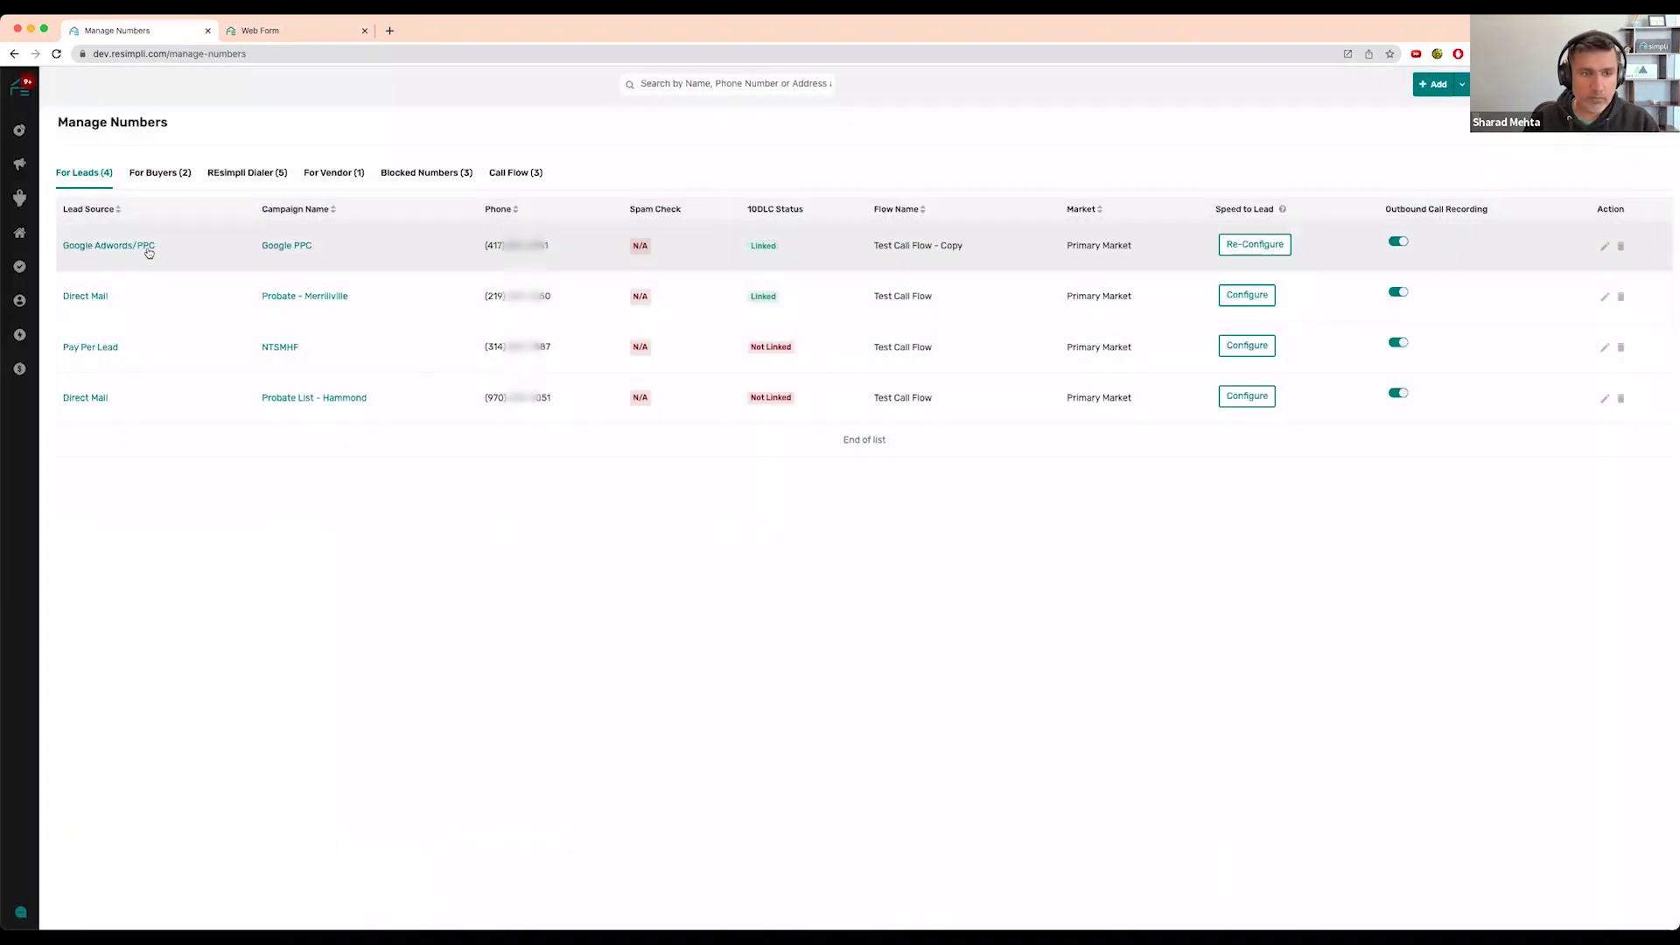
pyautogui.click(149, 250)
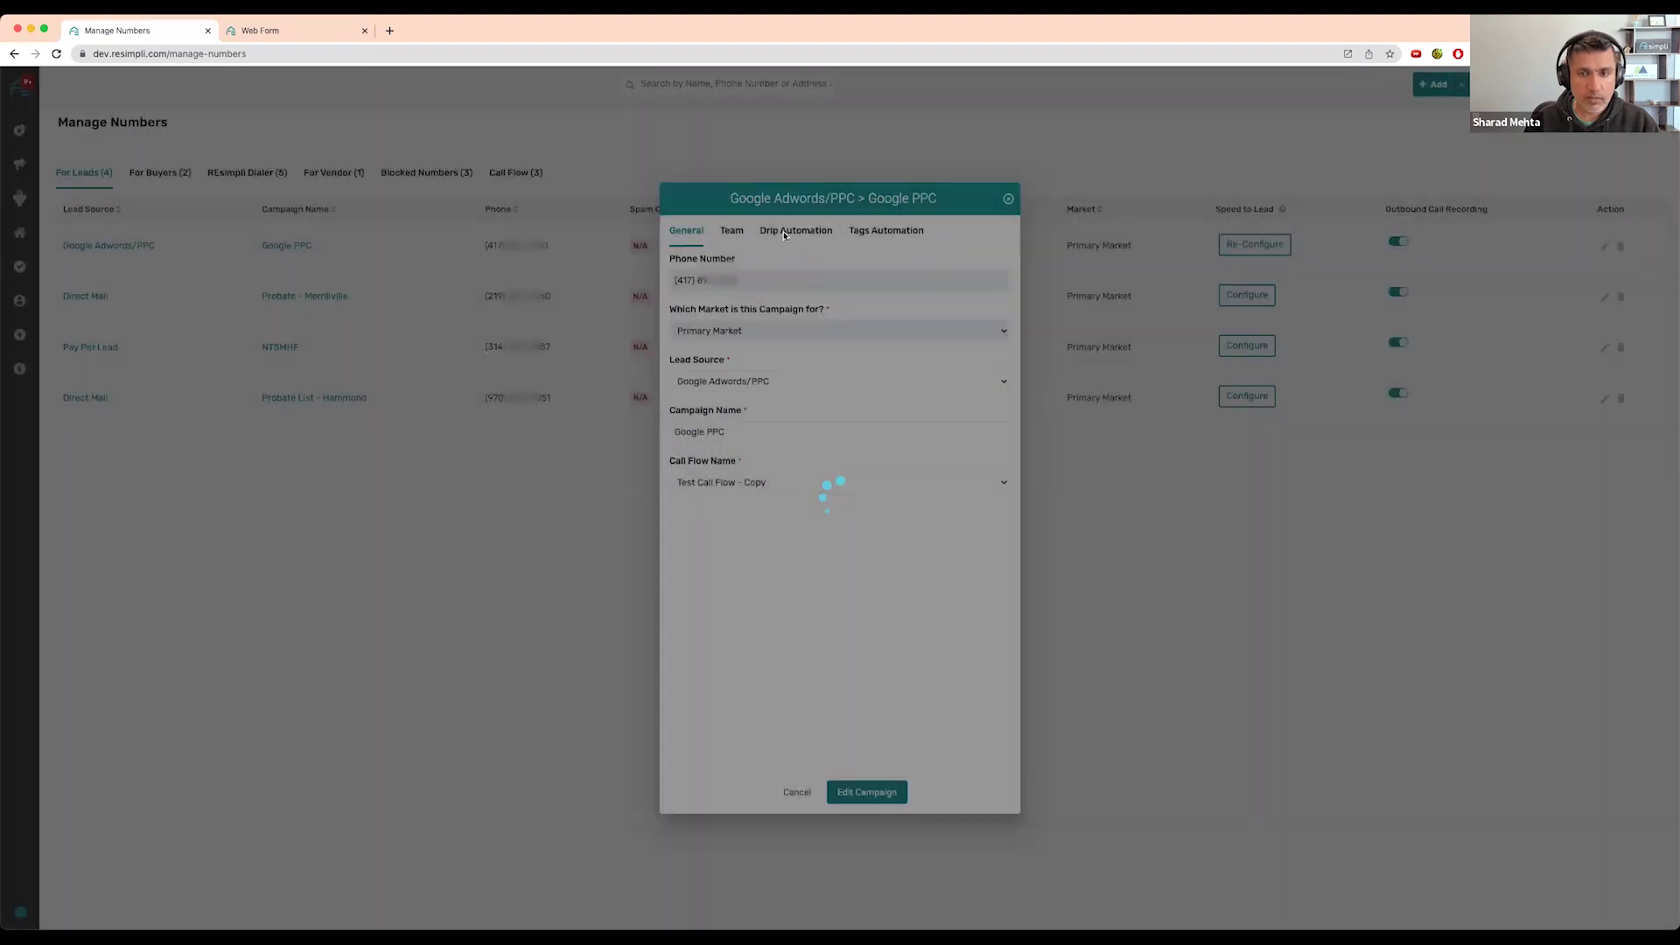
pyautogui.click(784, 232)
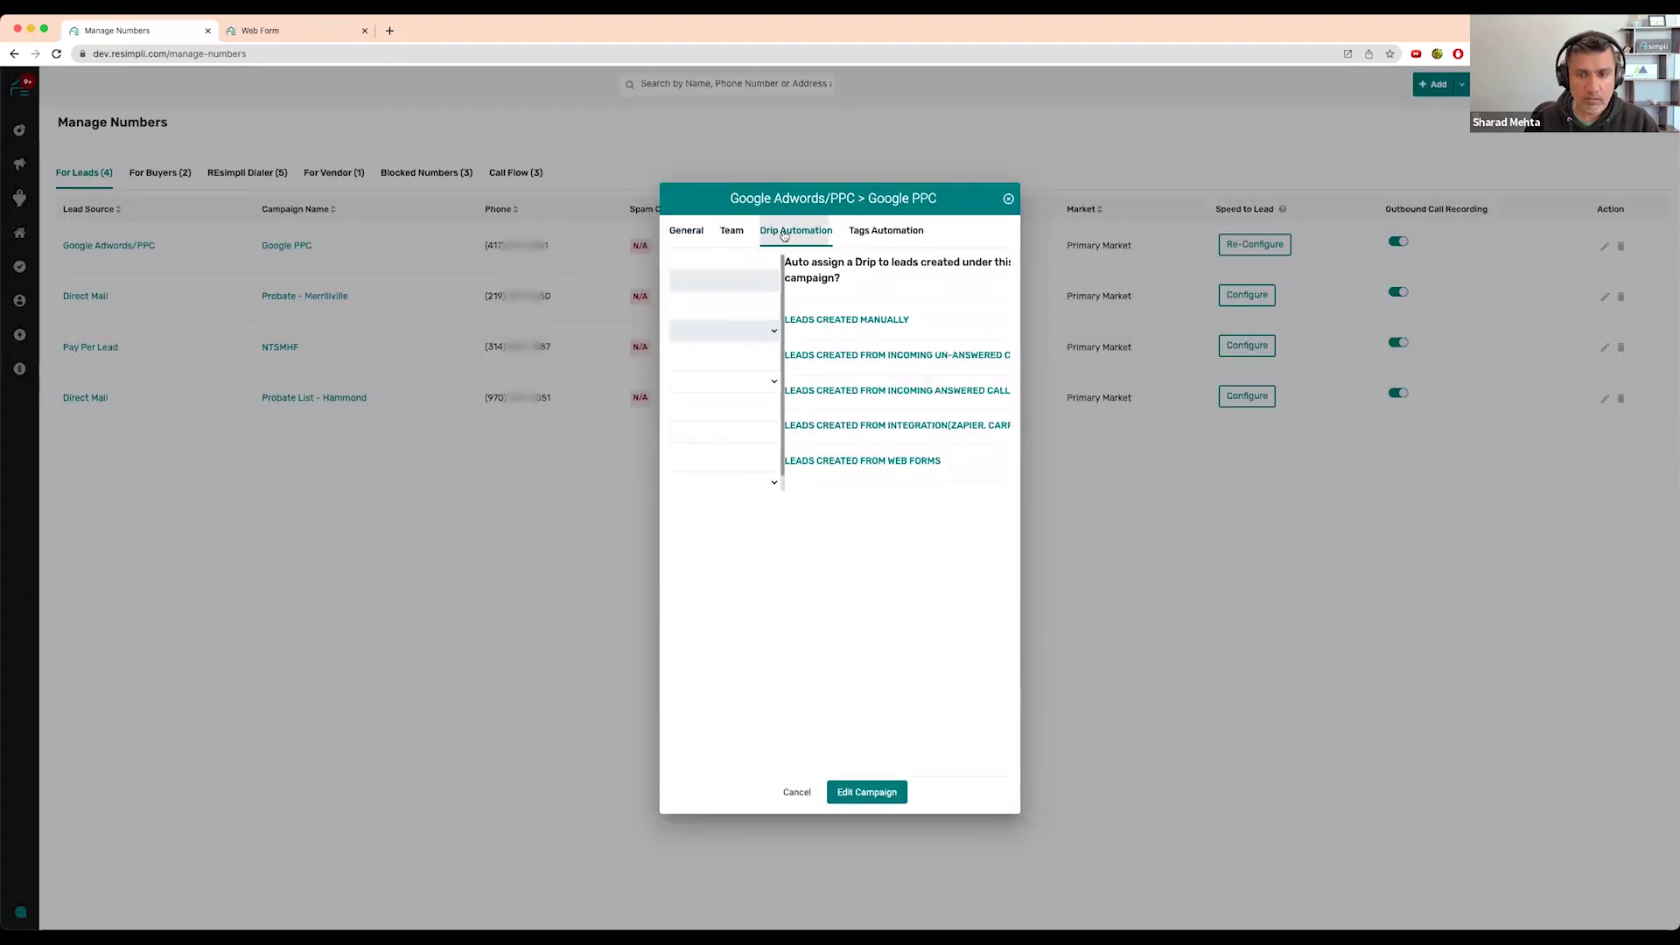
pyautogui.click(1004, 466)
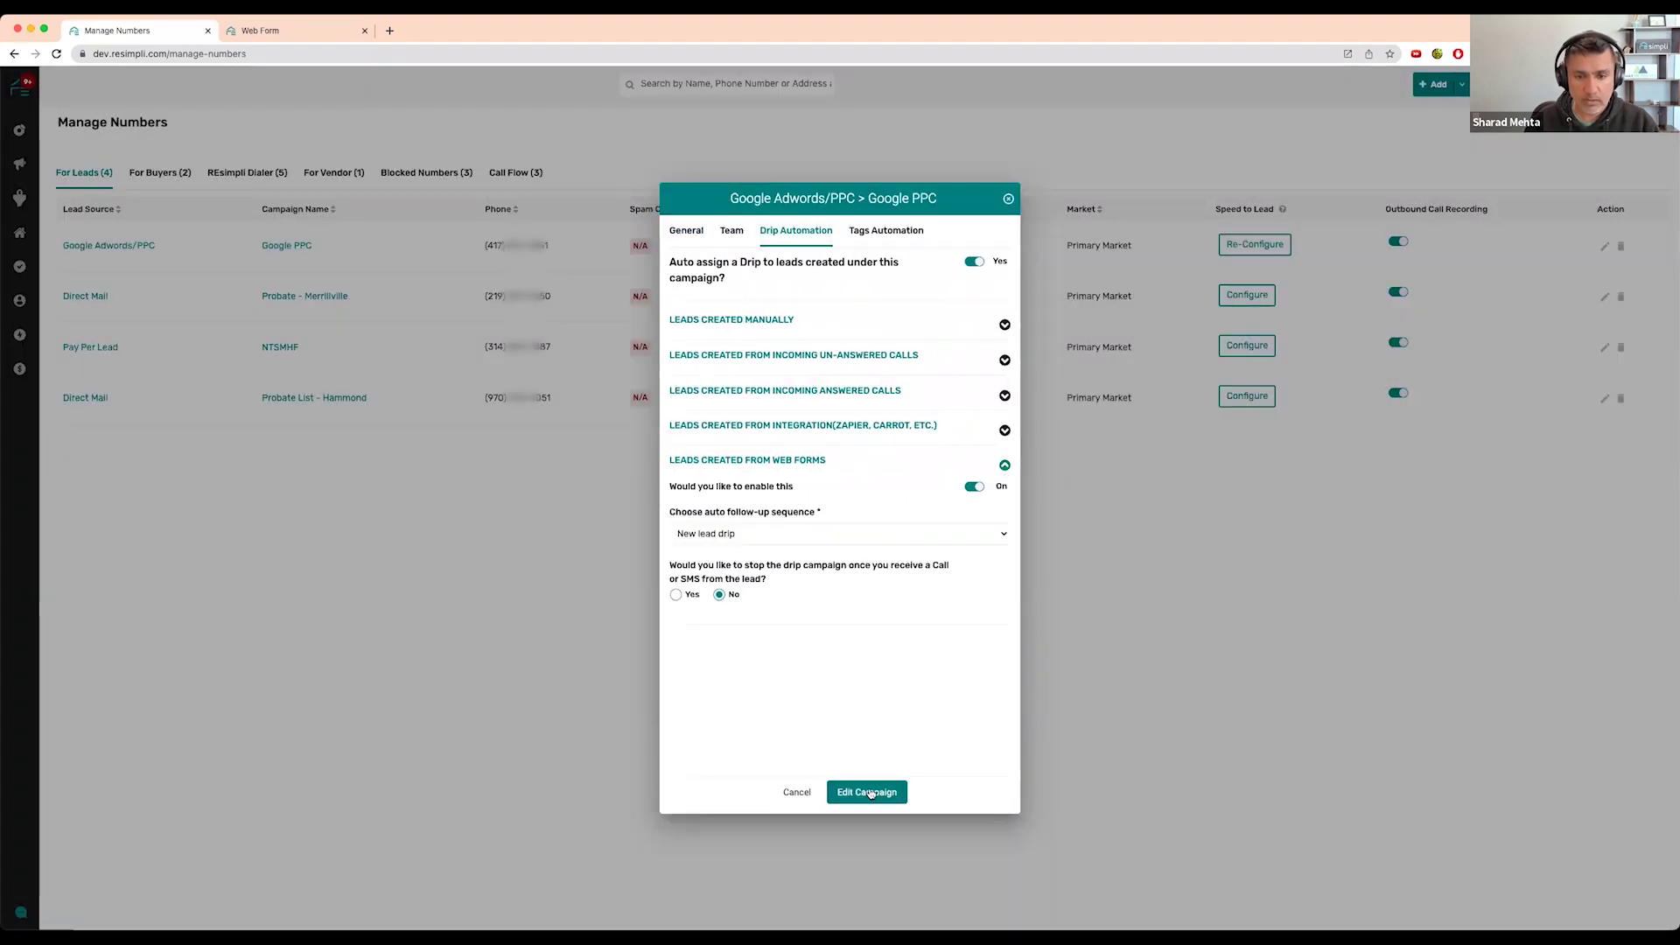
pyautogui.click(266, 29)
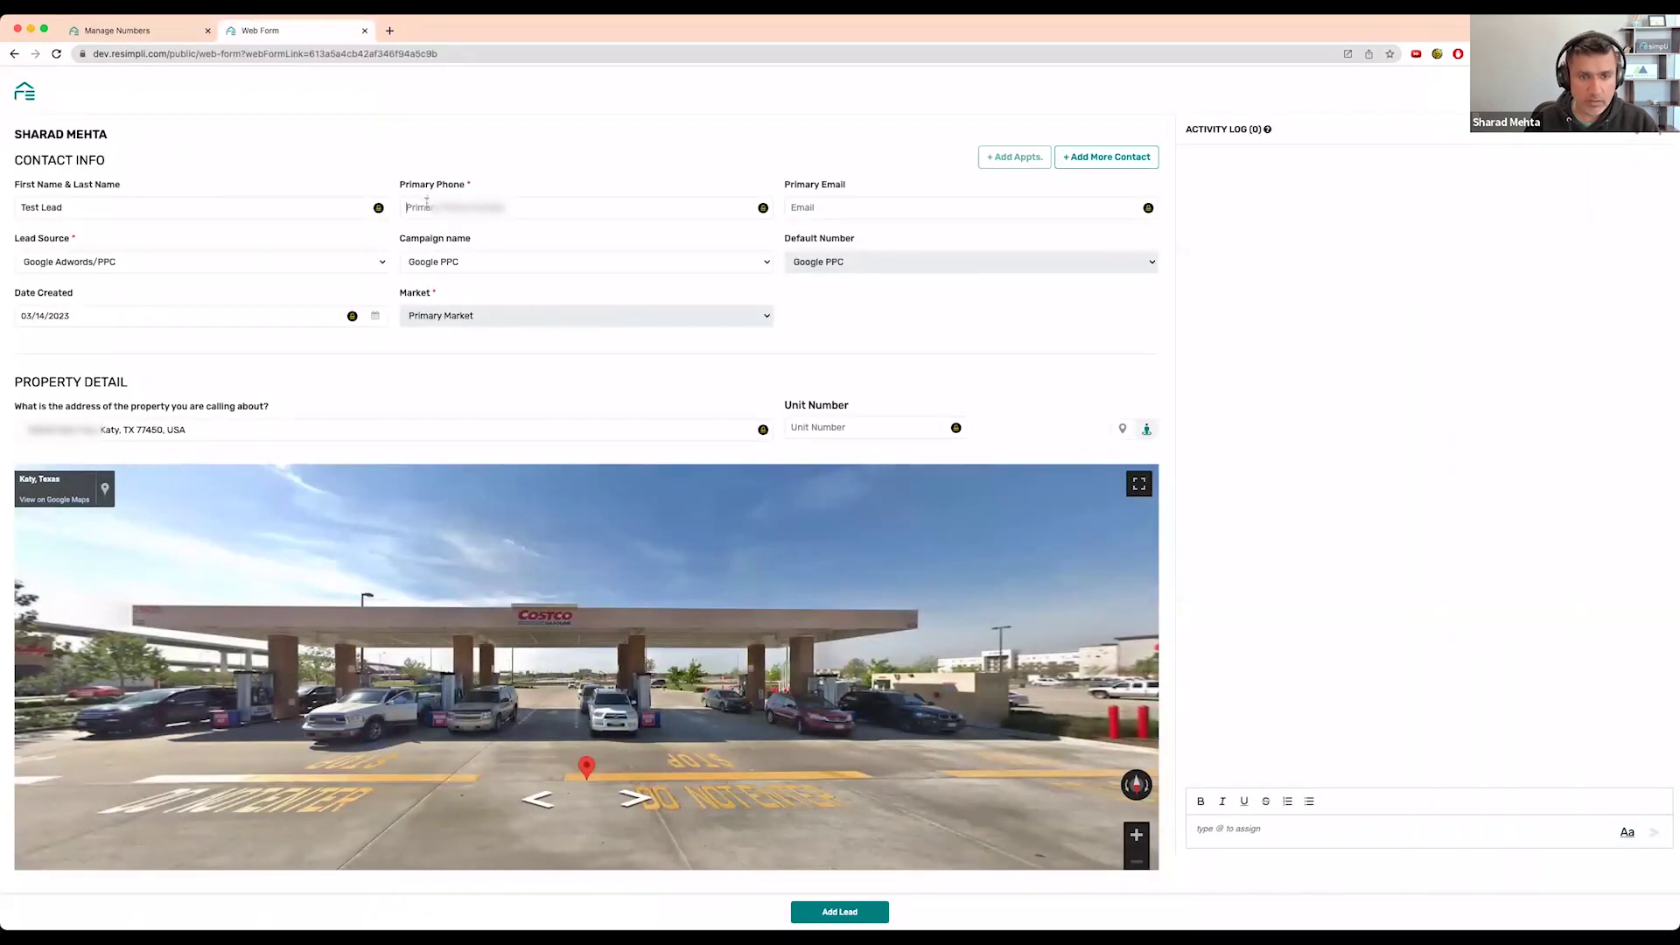
# Enter the lead's primary phone number and set the lead source to Google Adwords/PPC.
pyautogui.write('2195')
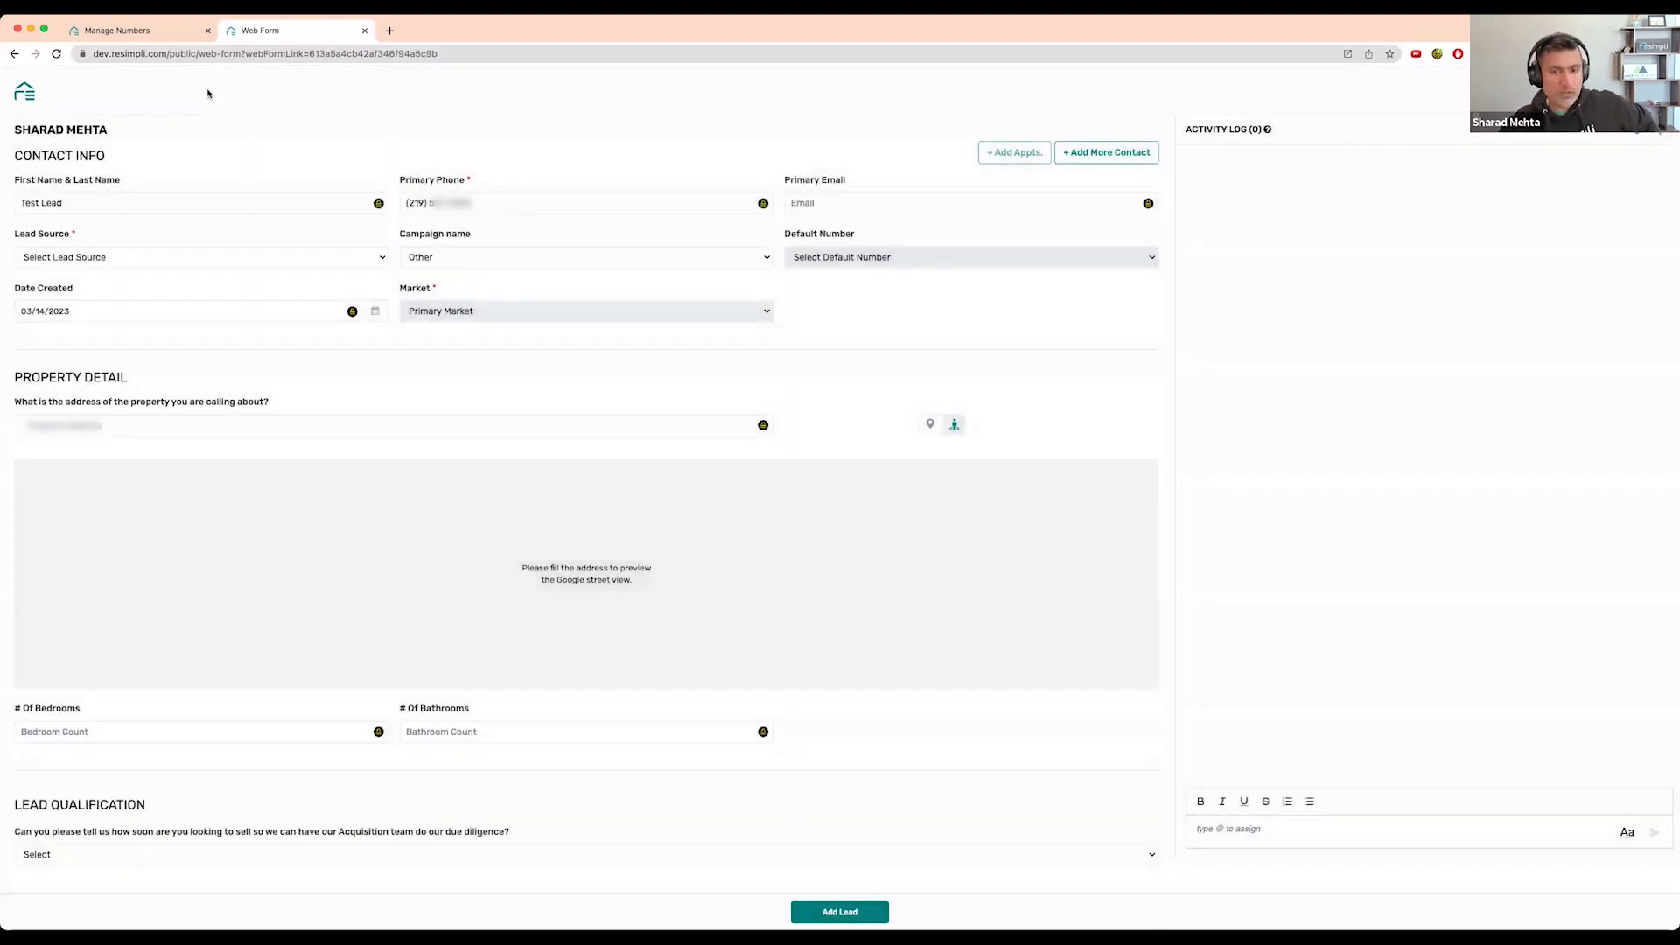
pyautogui.click(271, 258)
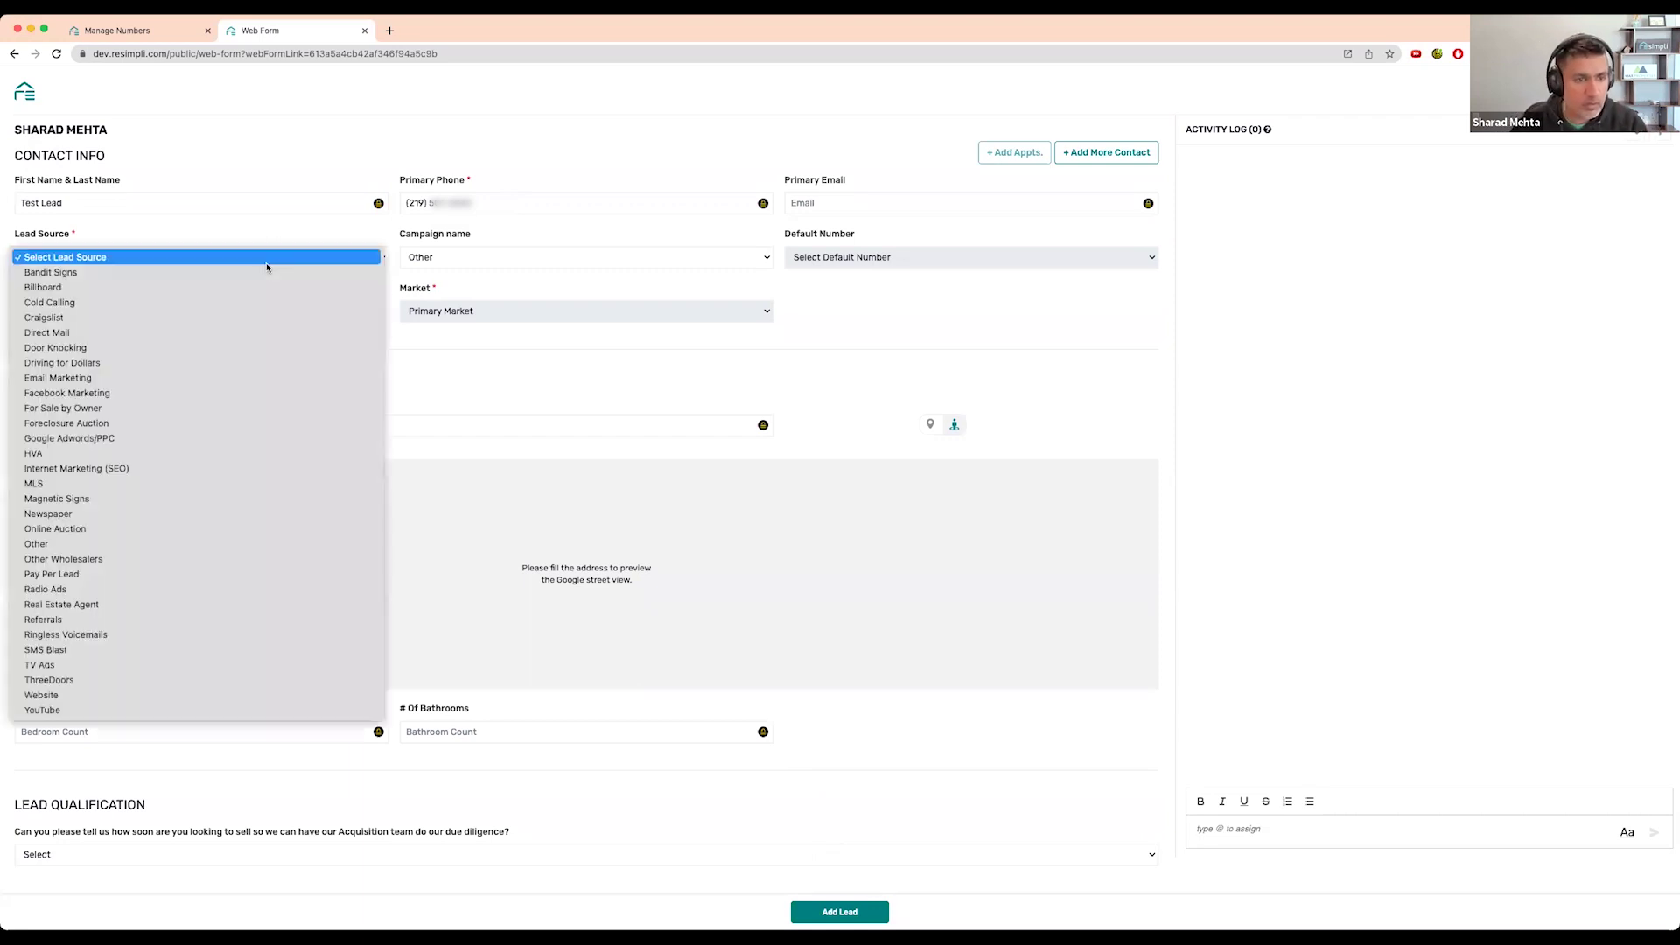
pyautogui.click(226, 438)
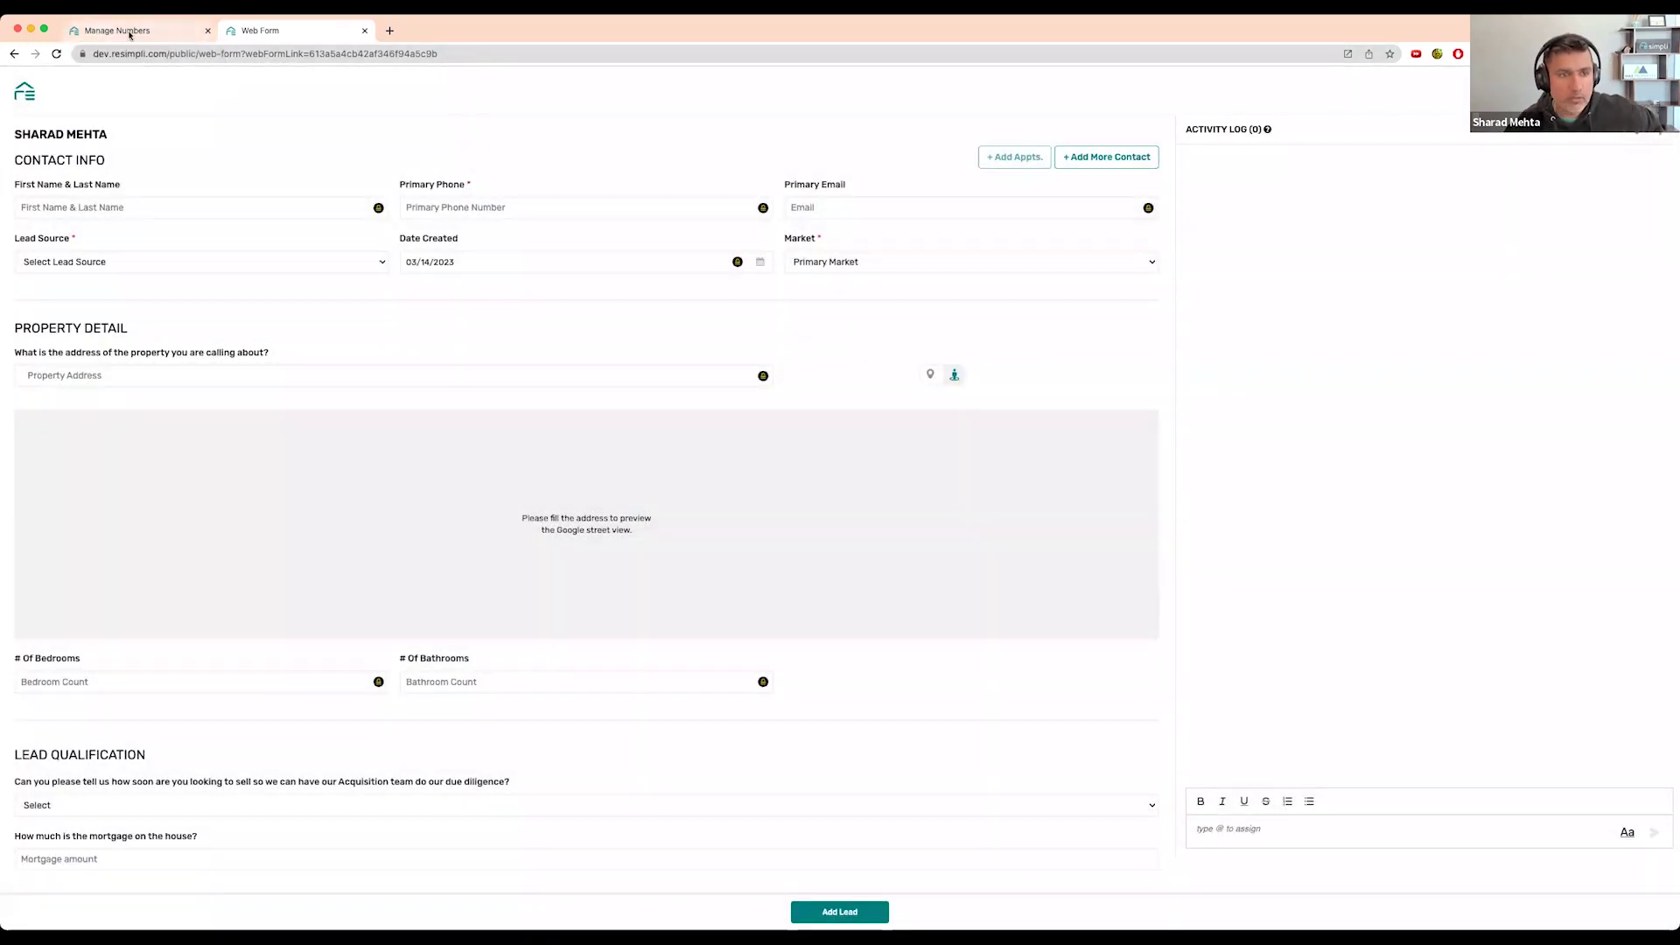
# Close the Google PPC drip dialog and open the Test Lead from the Active Leads board.
pyautogui.click(130, 33)
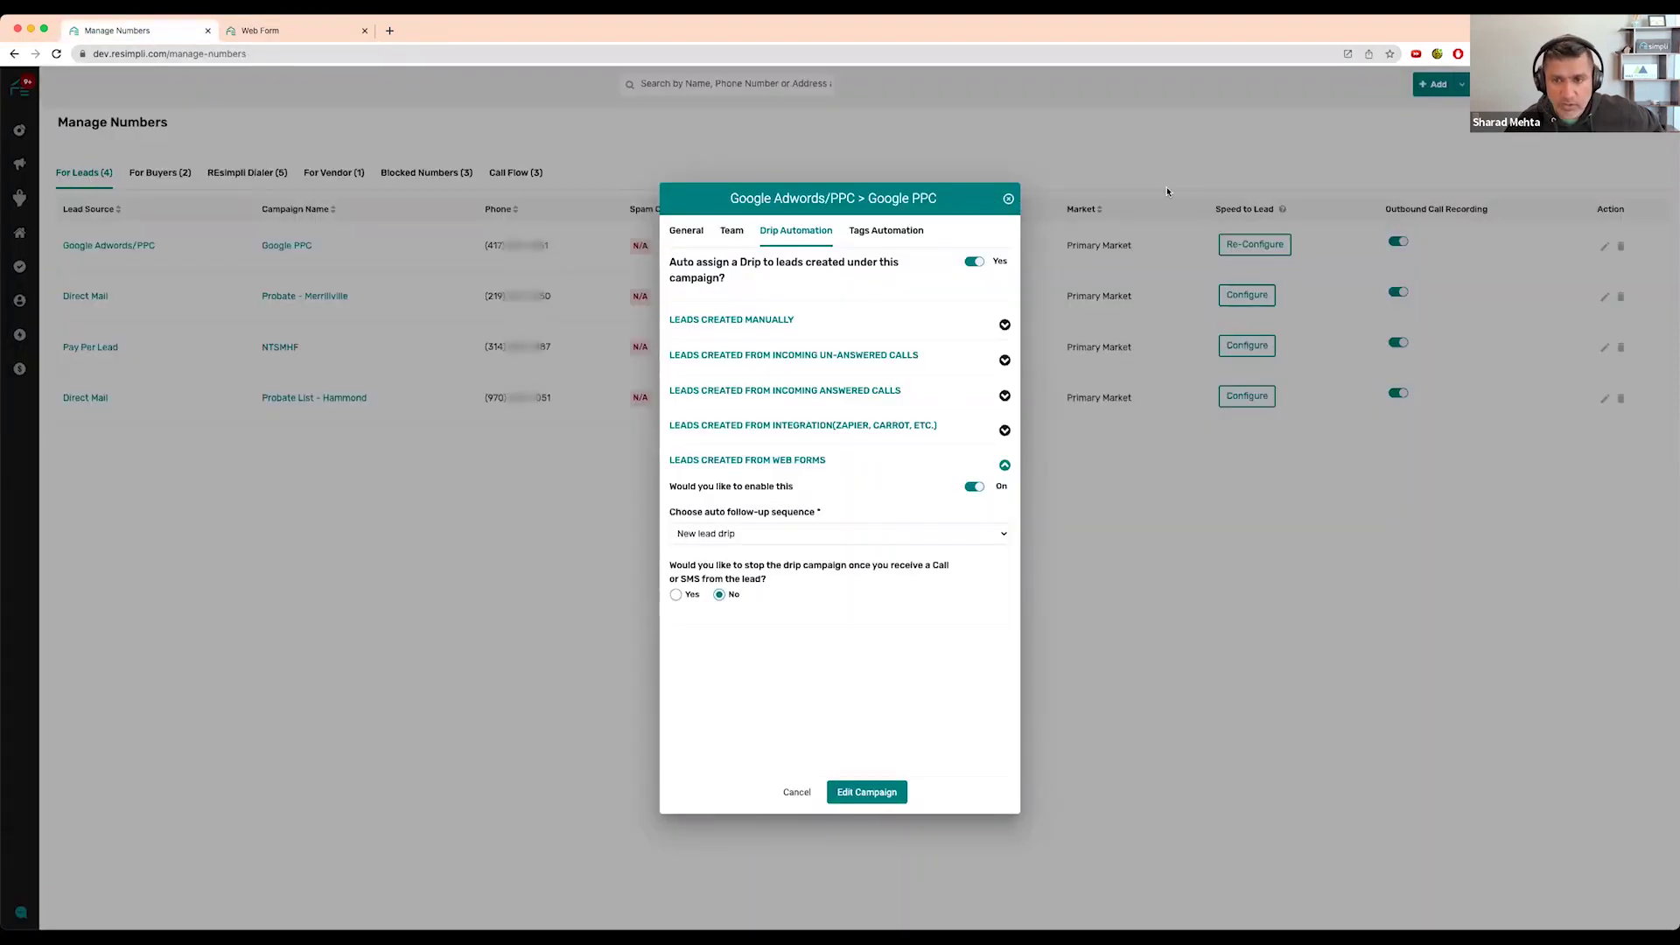
pyautogui.click(1008, 198)
pyautogui.moveTo(20, 198)
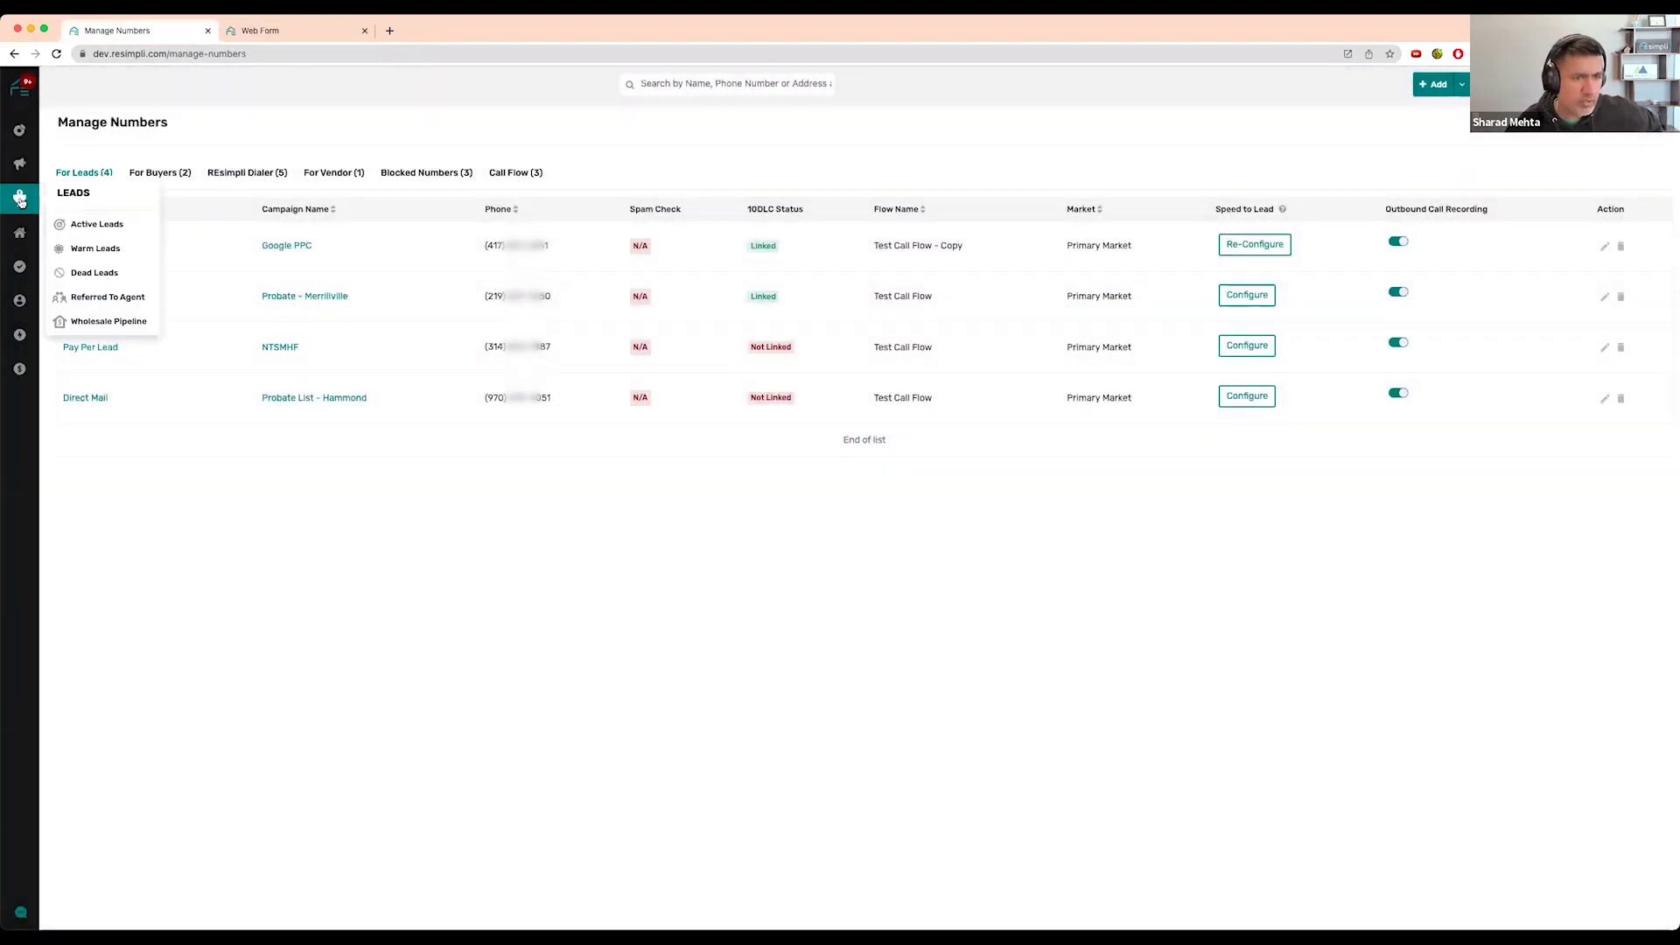
pyautogui.click(109, 232)
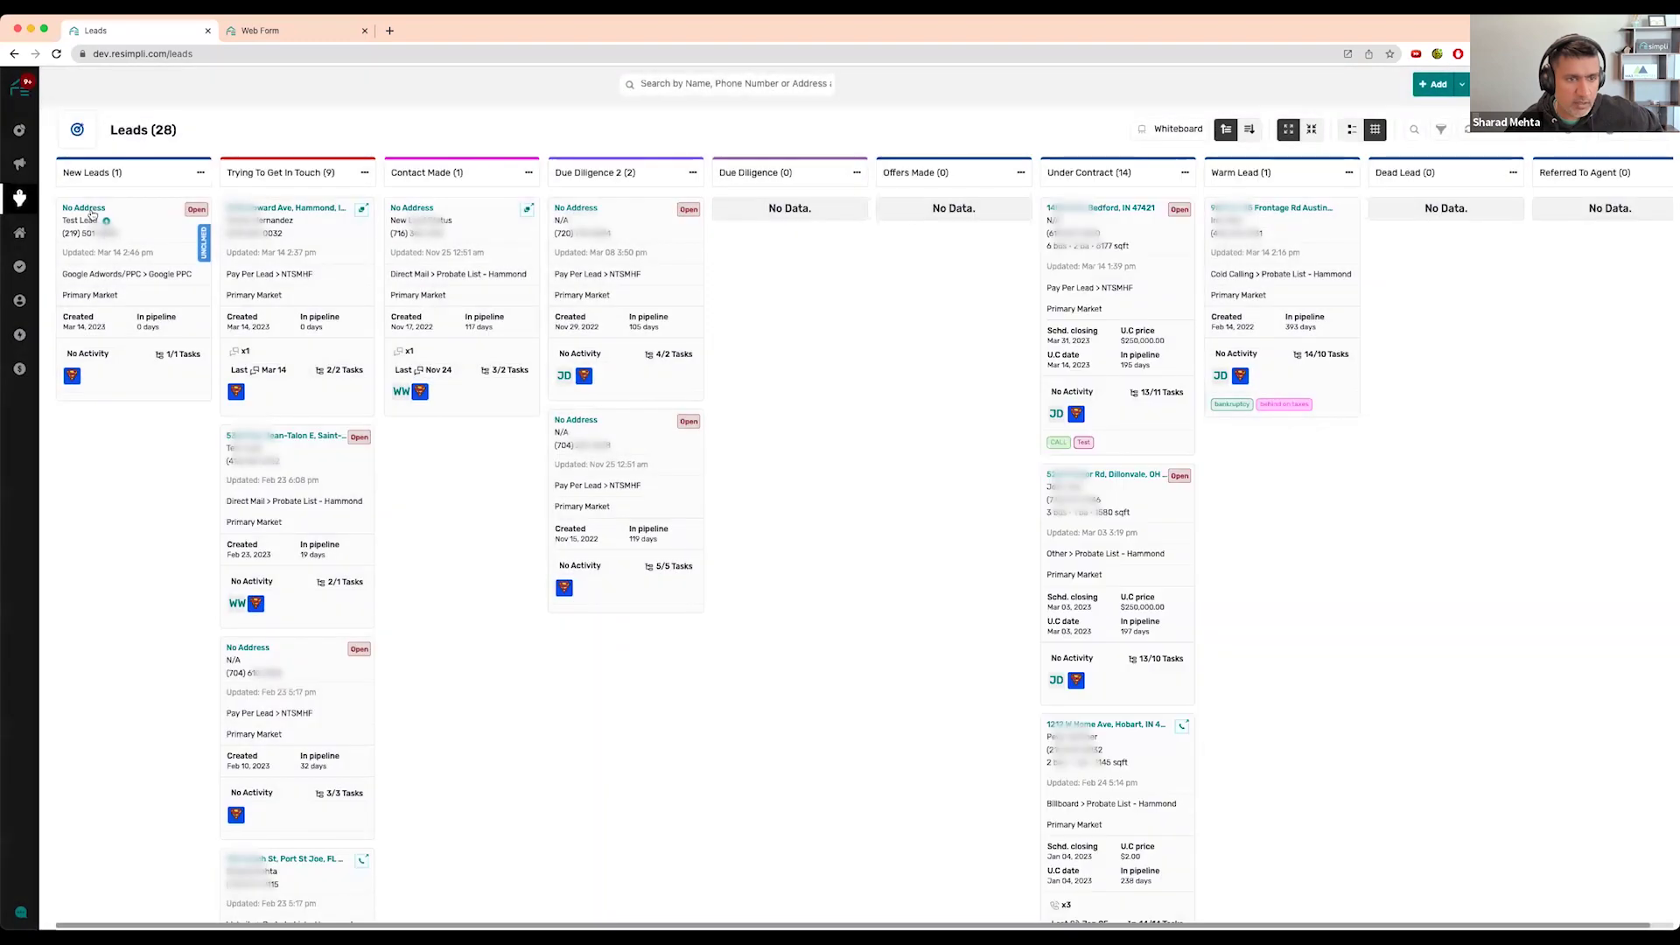
pyautogui.moveTo(84, 211)
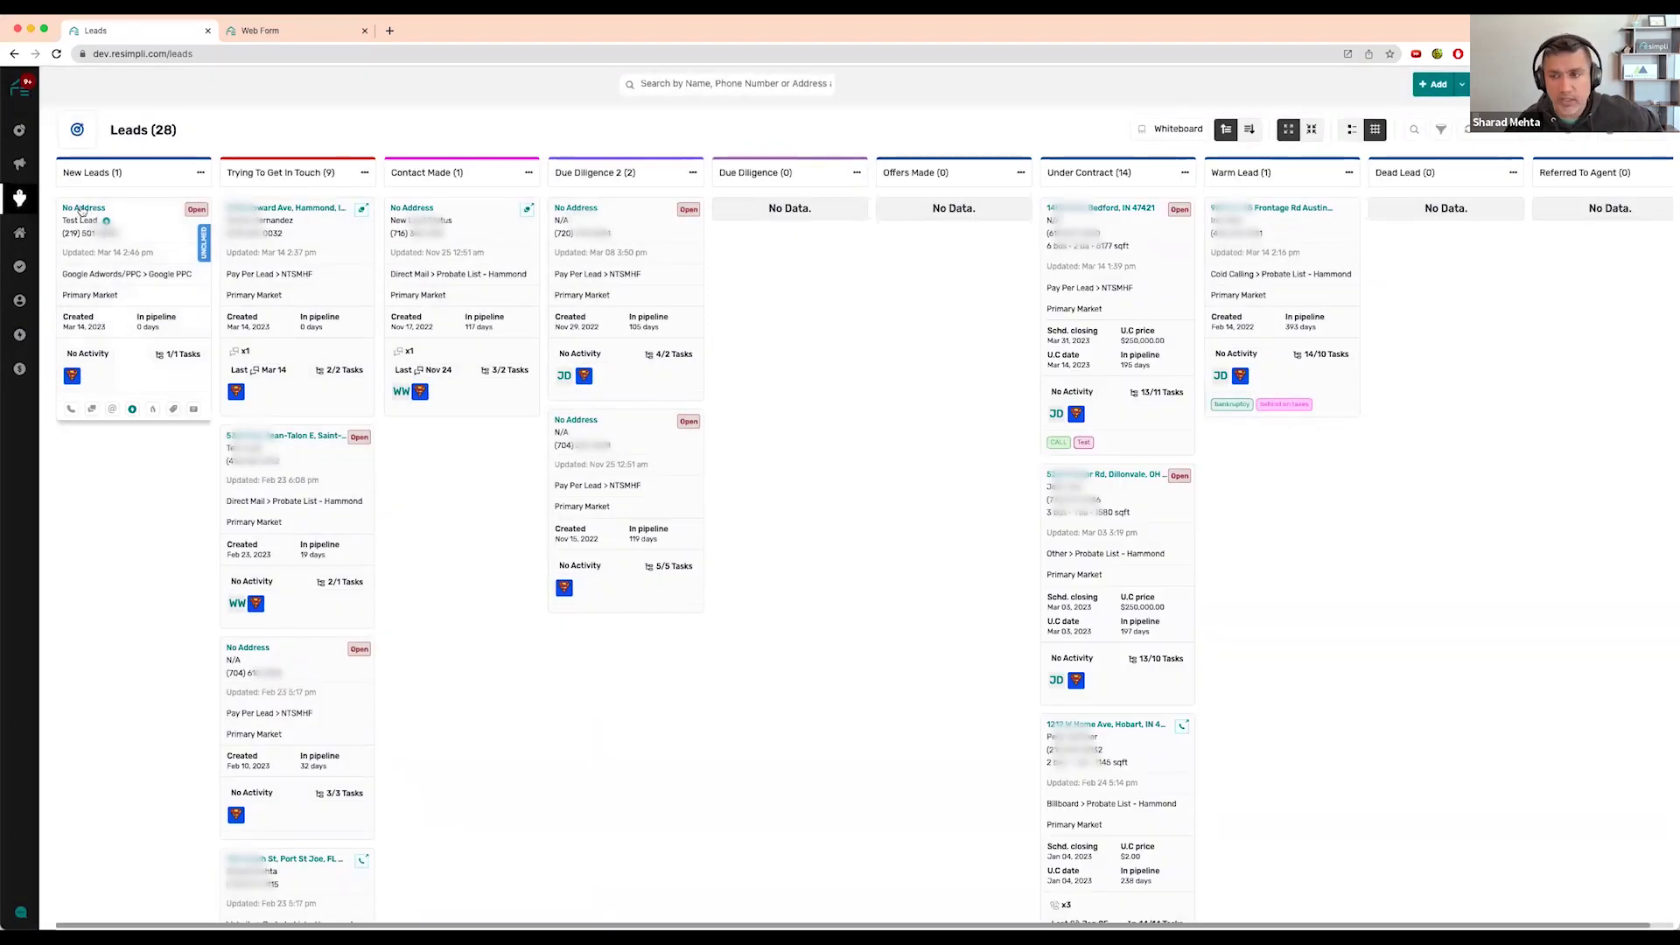
pyautogui.click(80, 210)
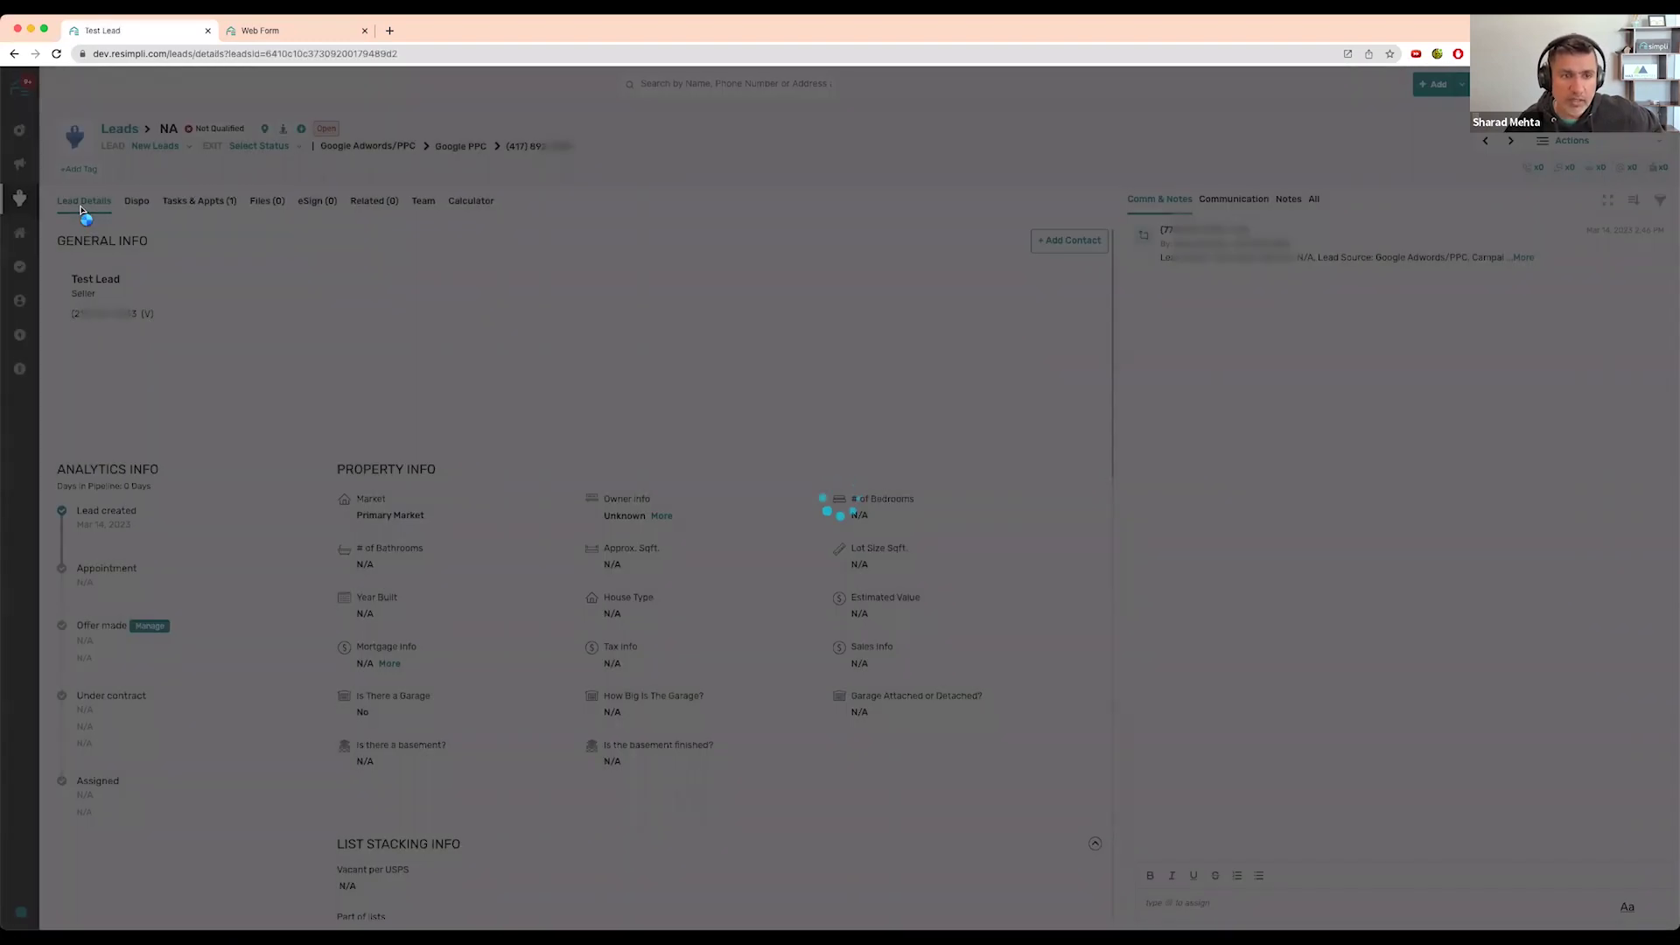
# Confirm via the drip icon that the Test Lead is enrolled in New lead drip.
pyautogui.click(301, 130)
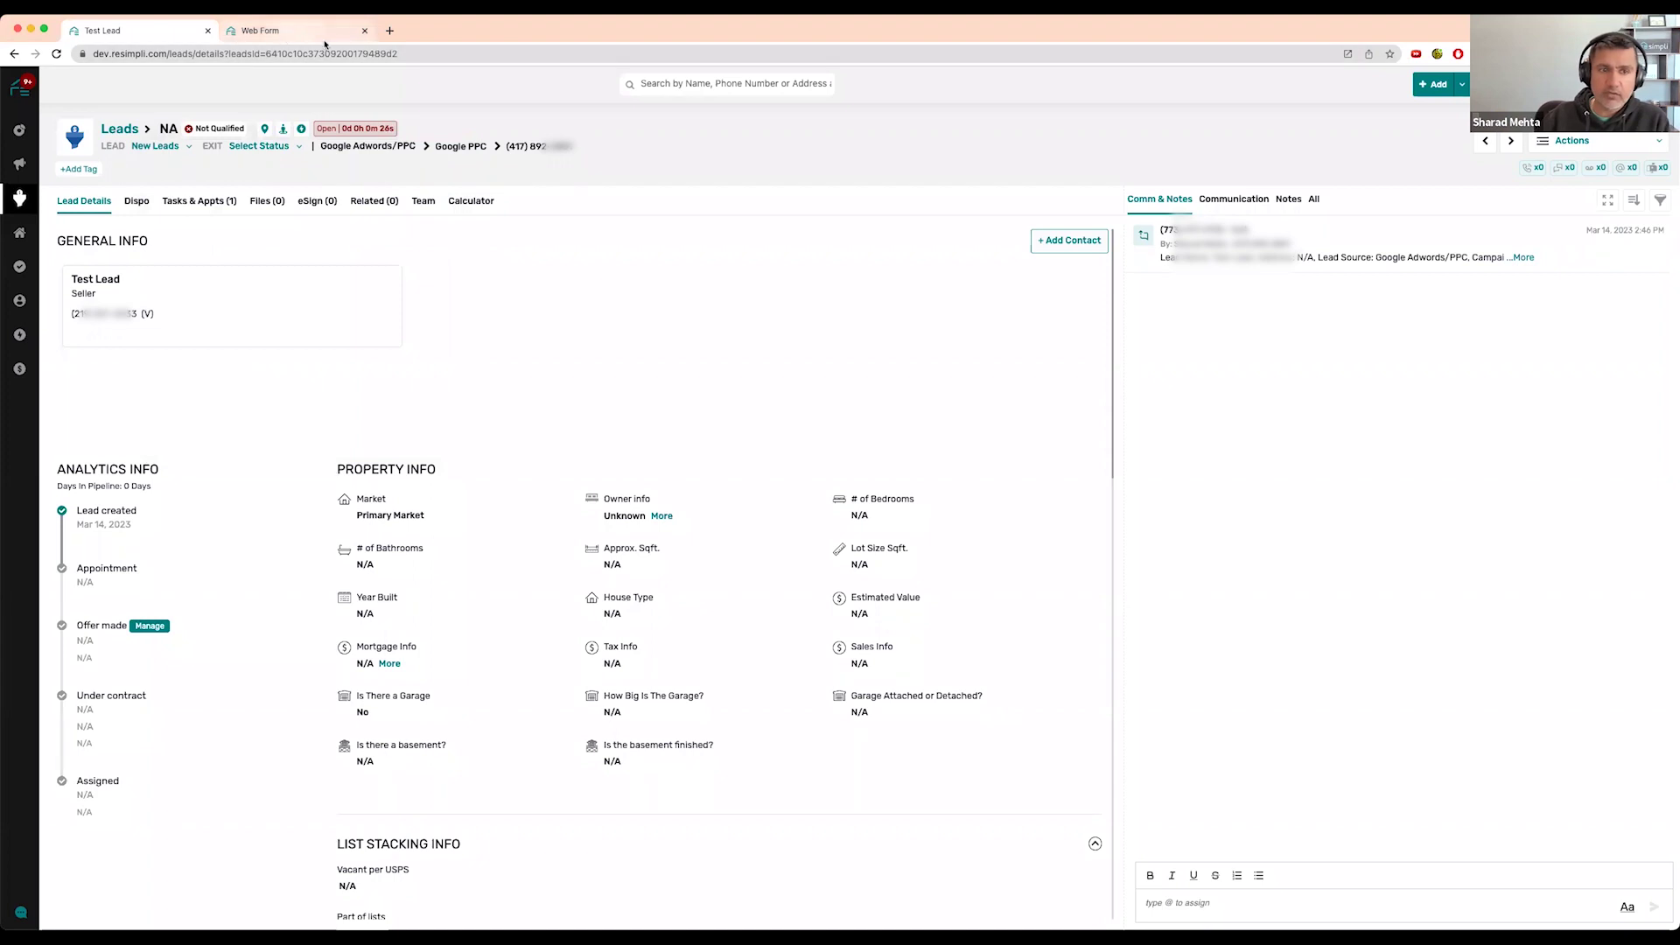
pyautogui.click(262, 30)
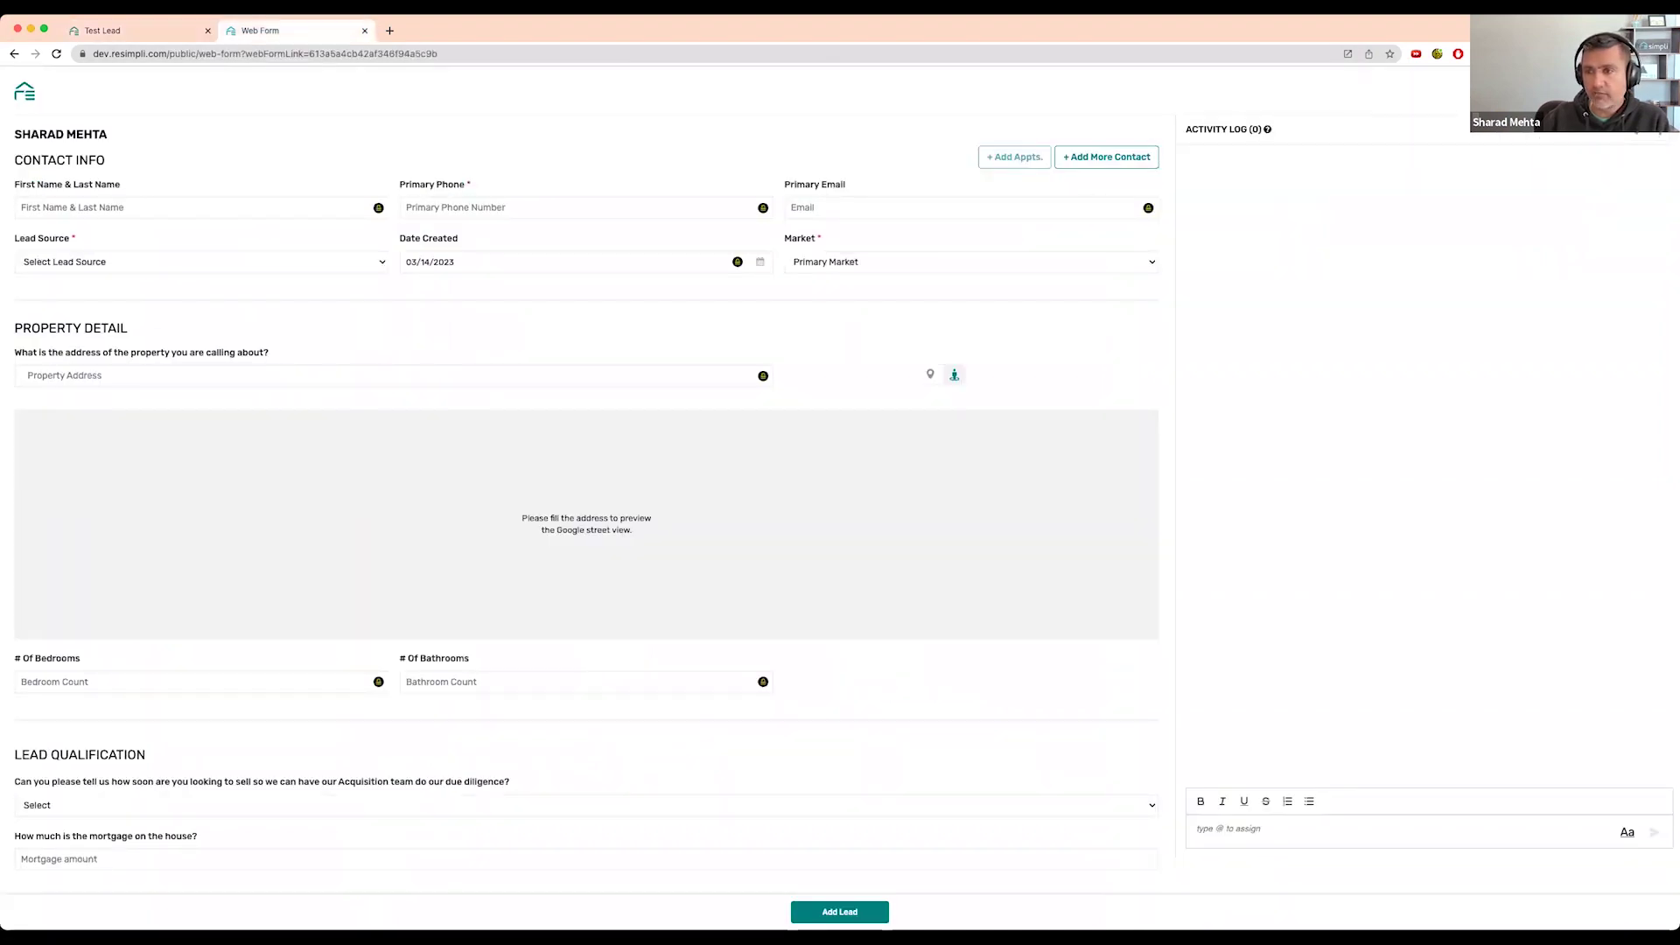
# Load dev.resimpli.com/leads in the second tab to show the Leads board.
pyautogui.click(446, 54)
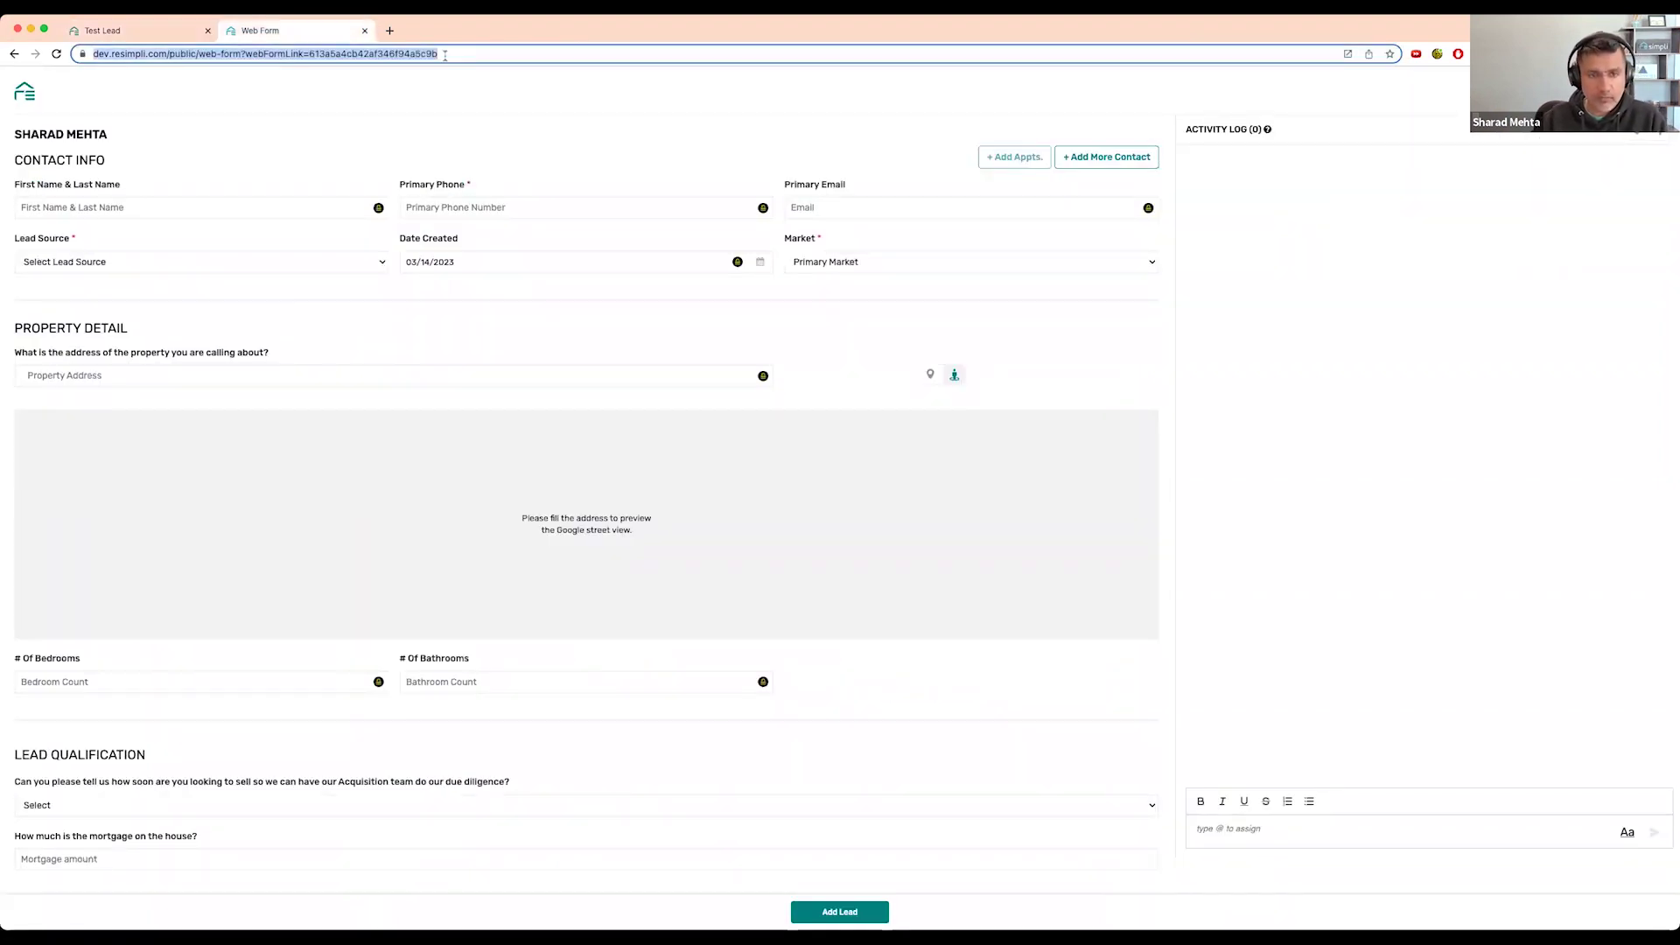
pyautogui.write('dev.resimpli.com/leads')
pyautogui.press('Return')
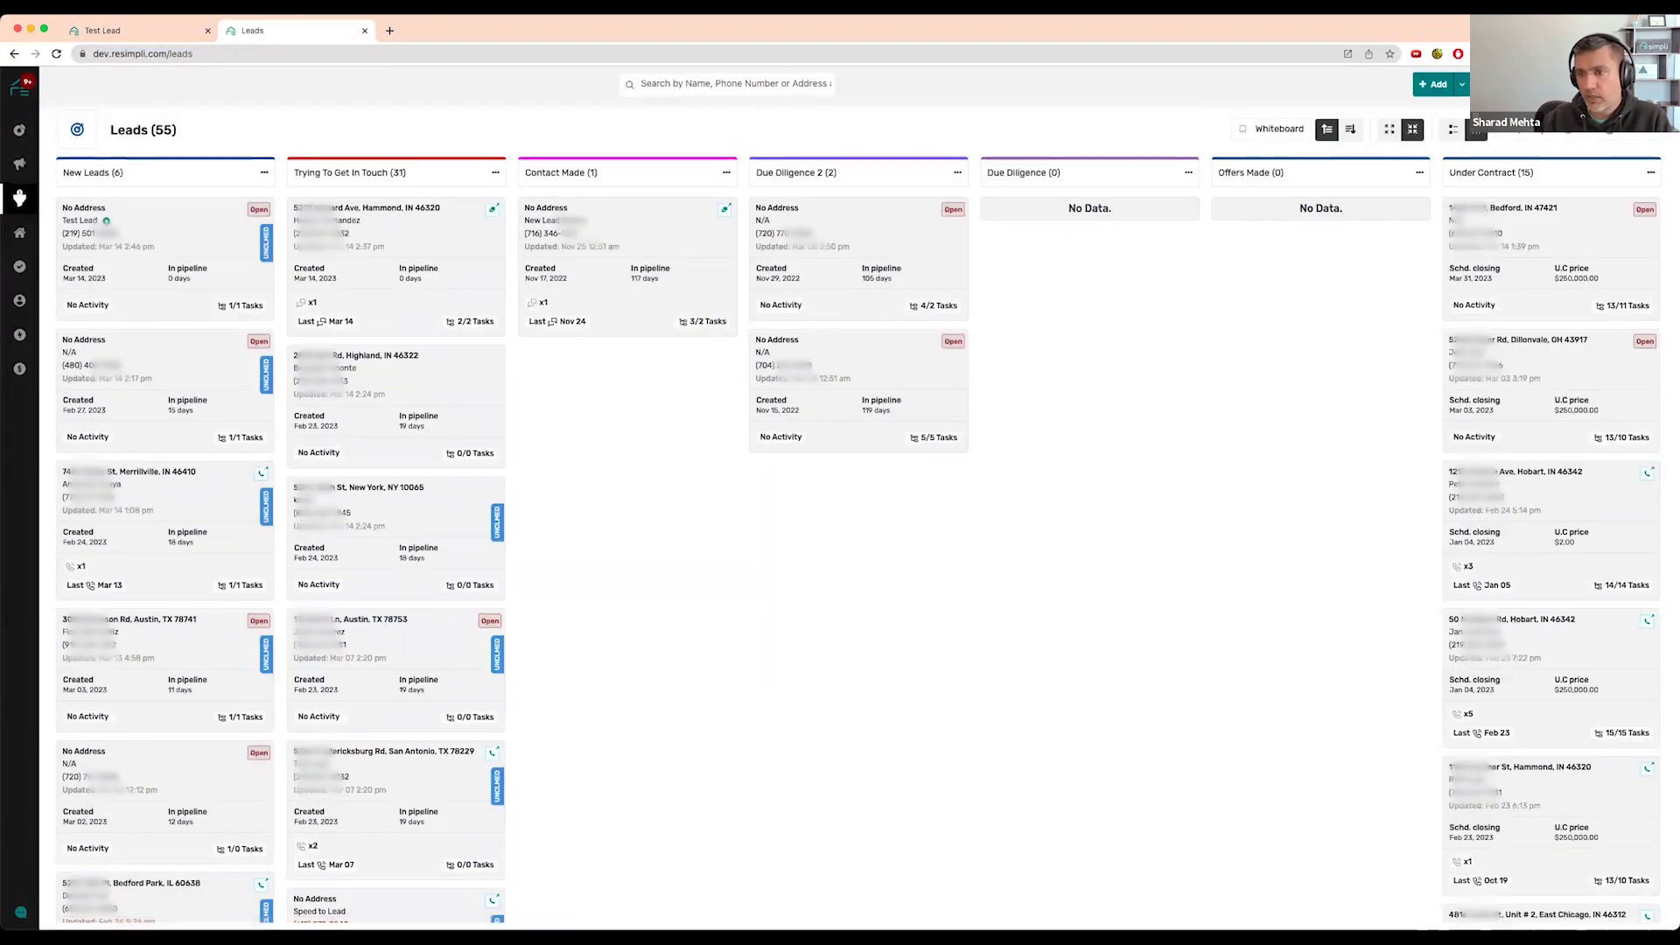
# Show the Google Adwords/PPC campaign's Drip Automation settings for integration-created leads, which use PPC Leads Drip.
pyautogui.click(1650, 155)
pyautogui.click(1629, 315)
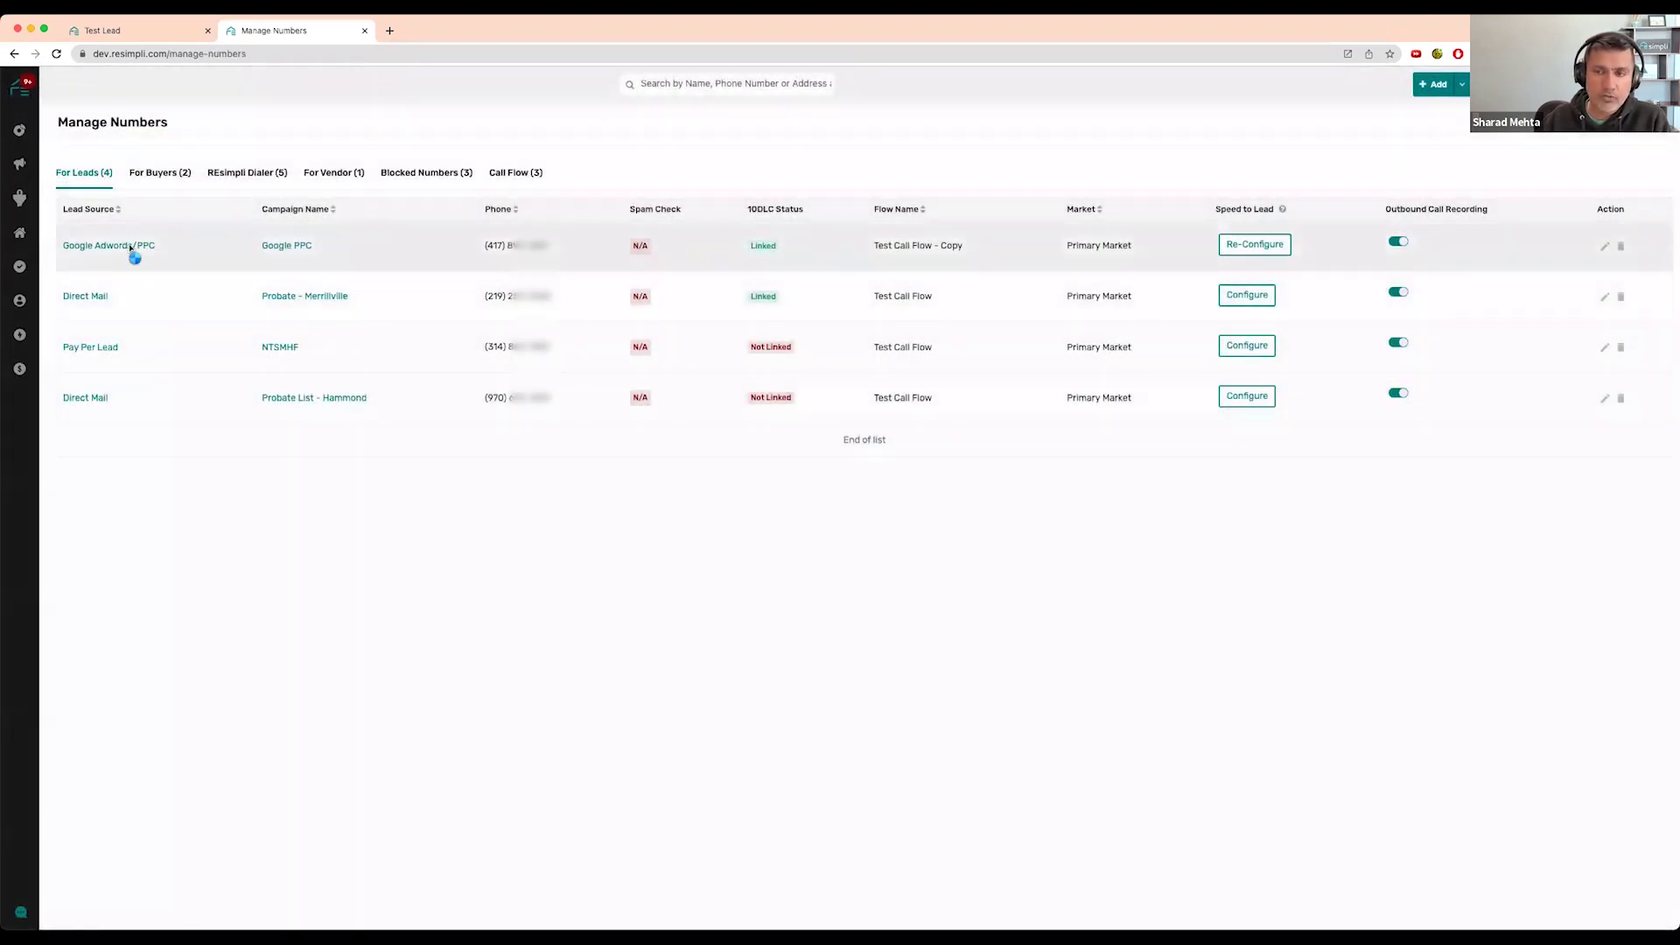
pyautogui.click(131, 248)
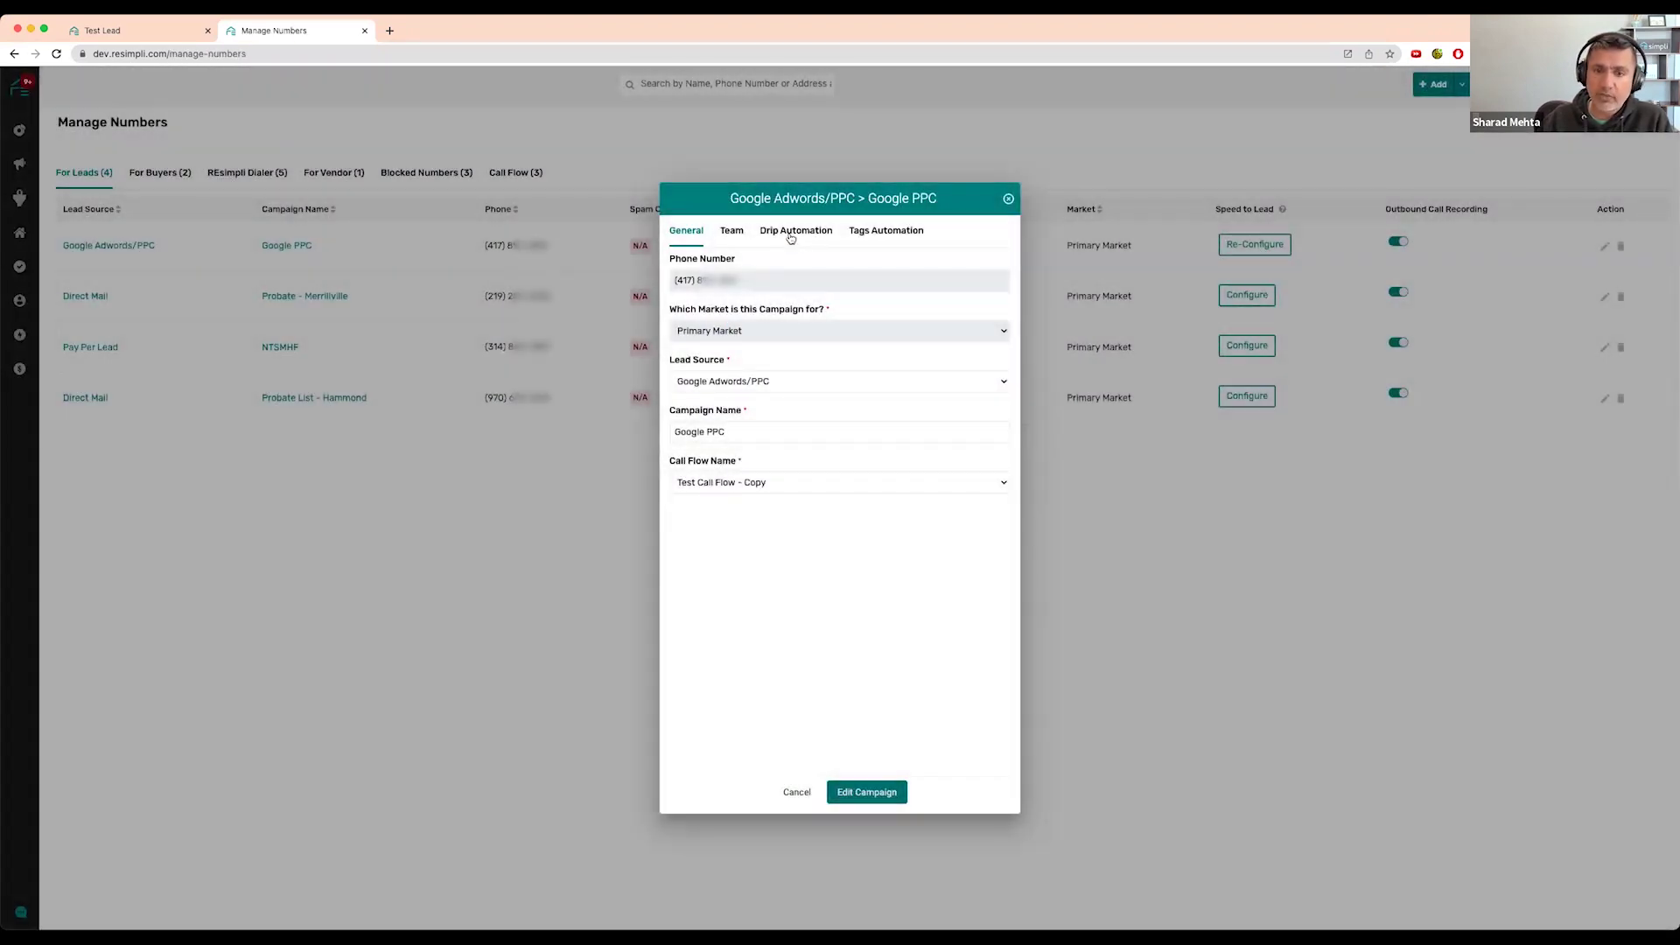
pyautogui.click(790, 232)
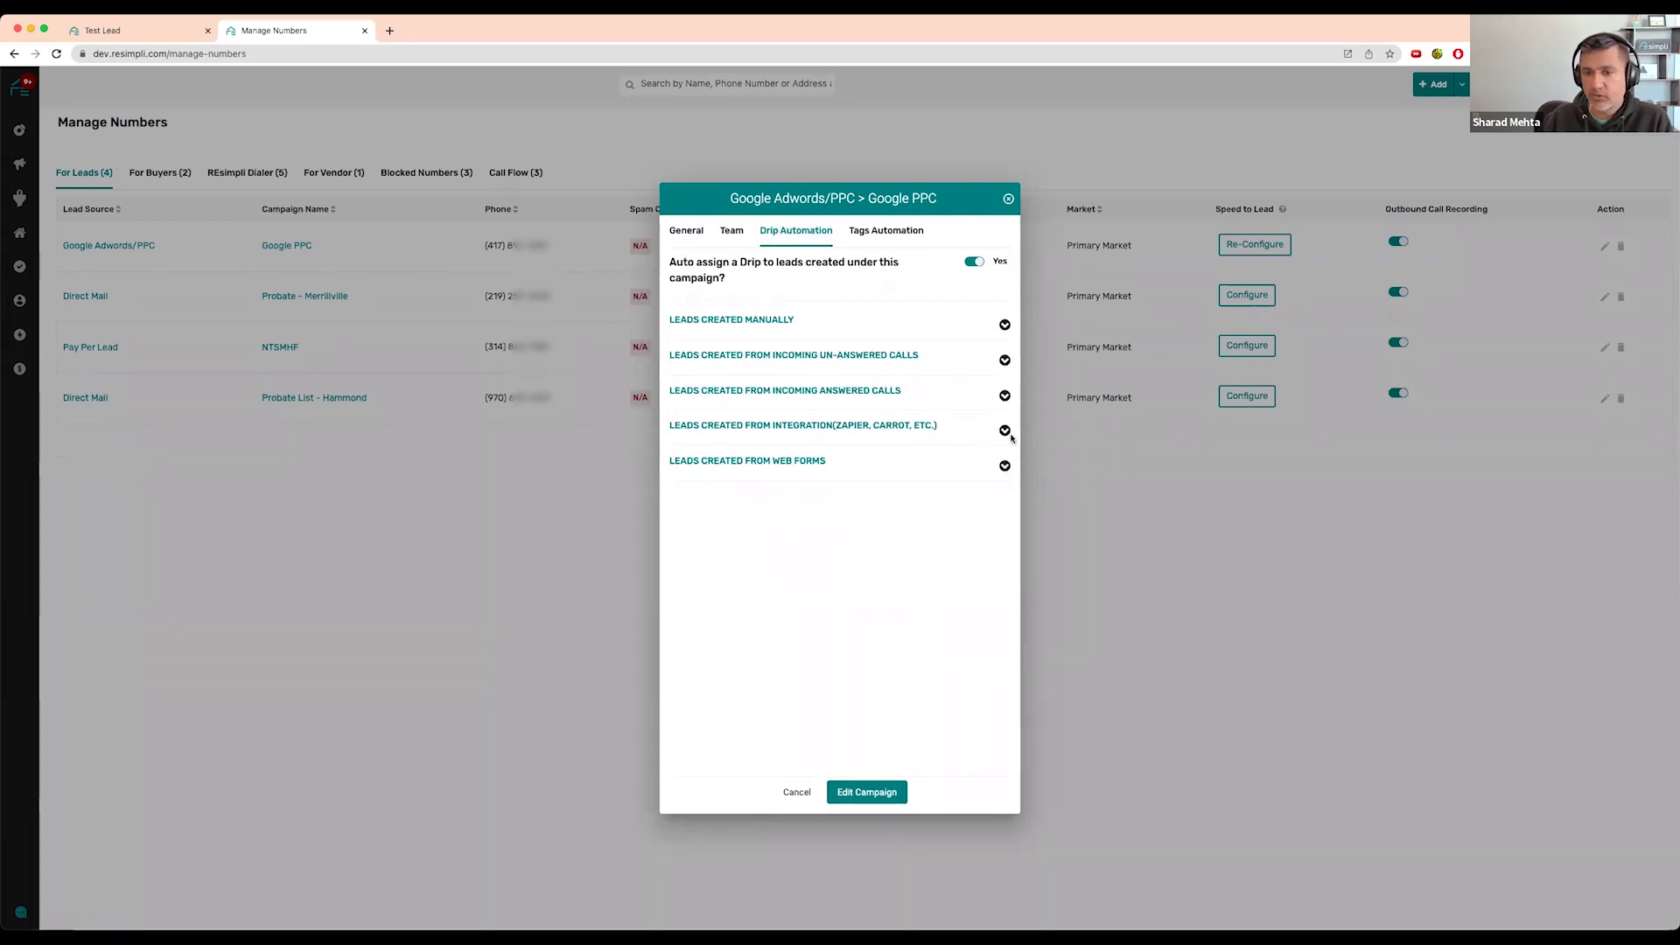
pyautogui.click(1004, 430)
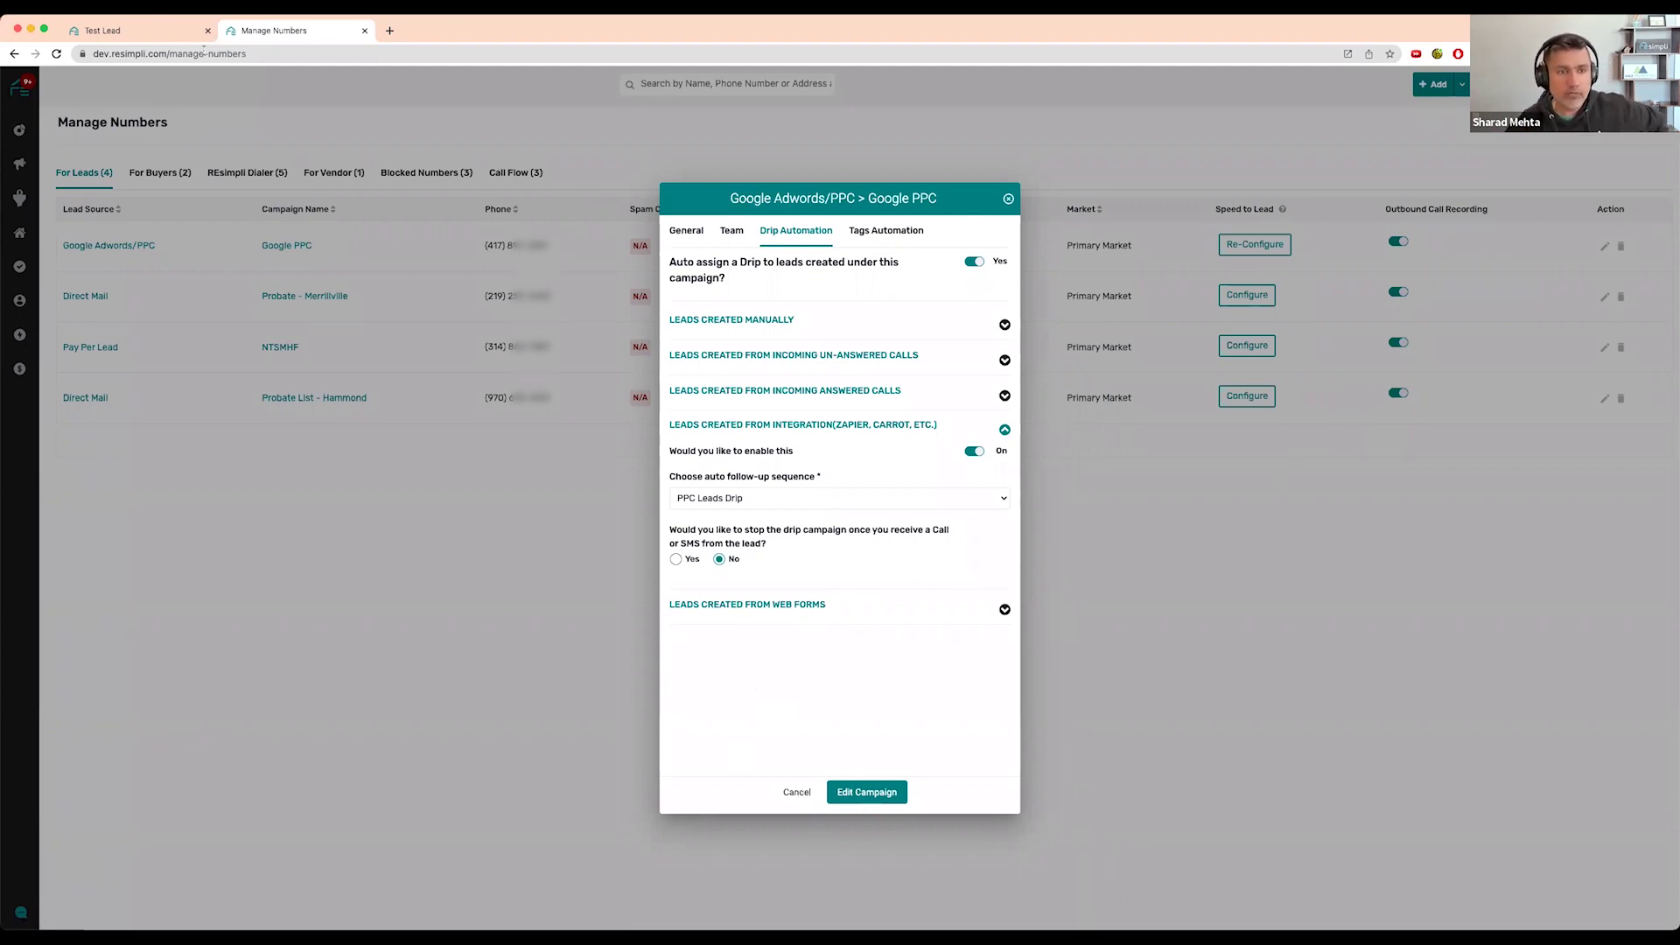
# Close the Google PPC campaign dialog, switch that tab to the Dashboard, then return to Test Lead.
pyautogui.click(140, 31)
pyautogui.click(344, 38)
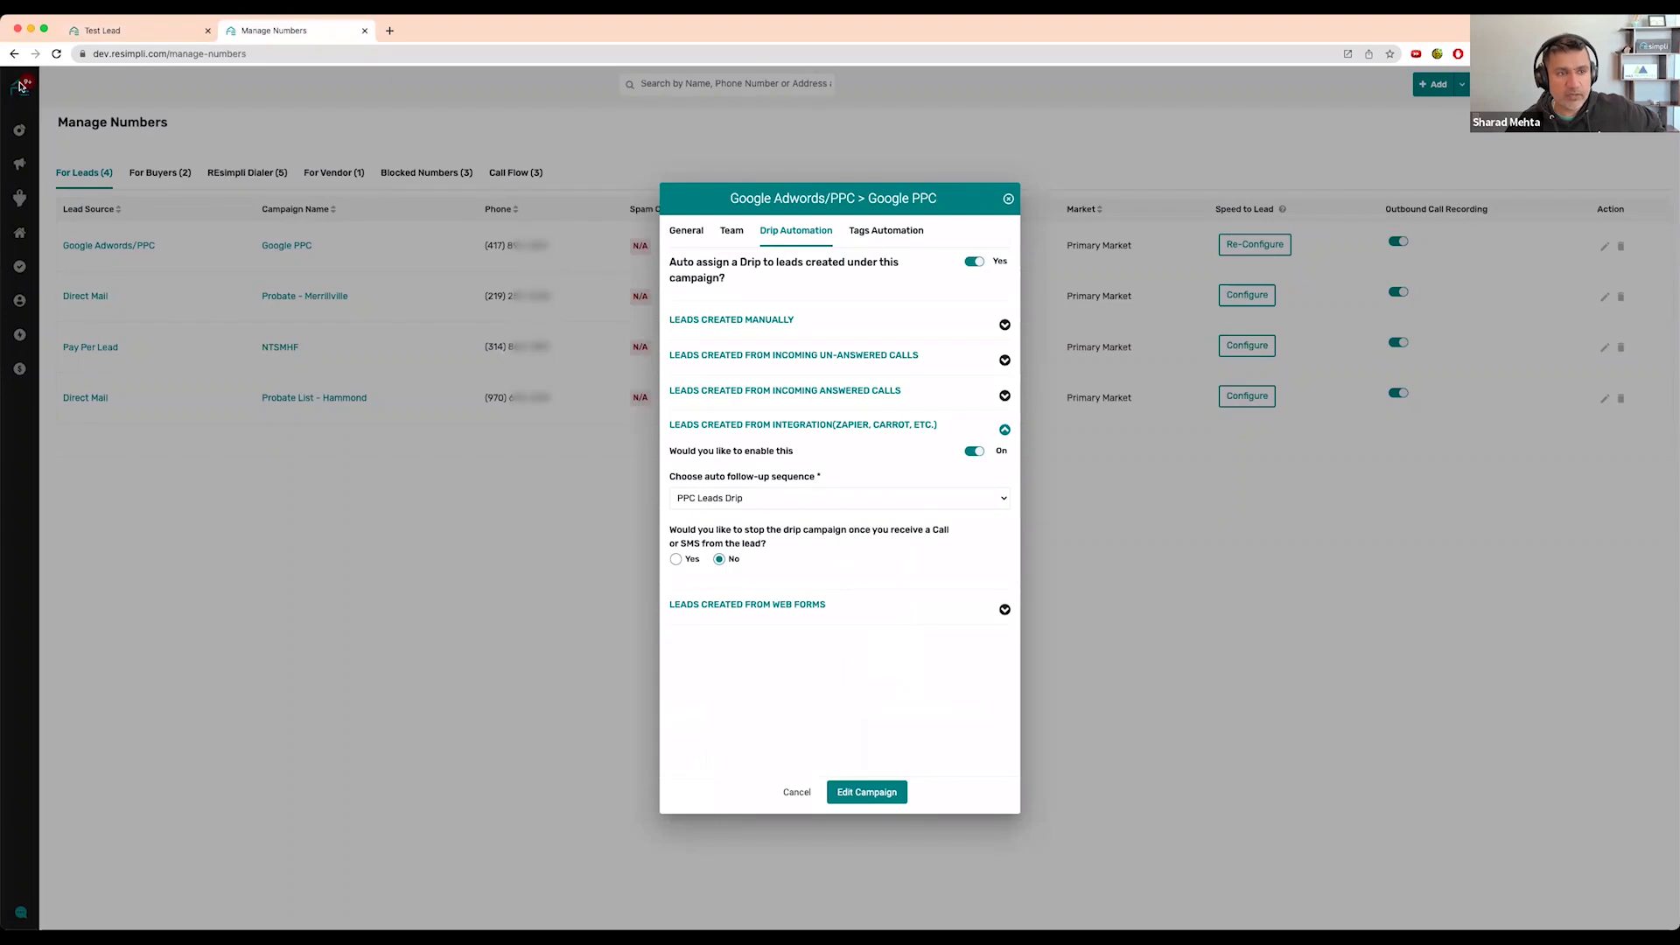
pyautogui.click(22, 92)
pyautogui.click(22, 92)
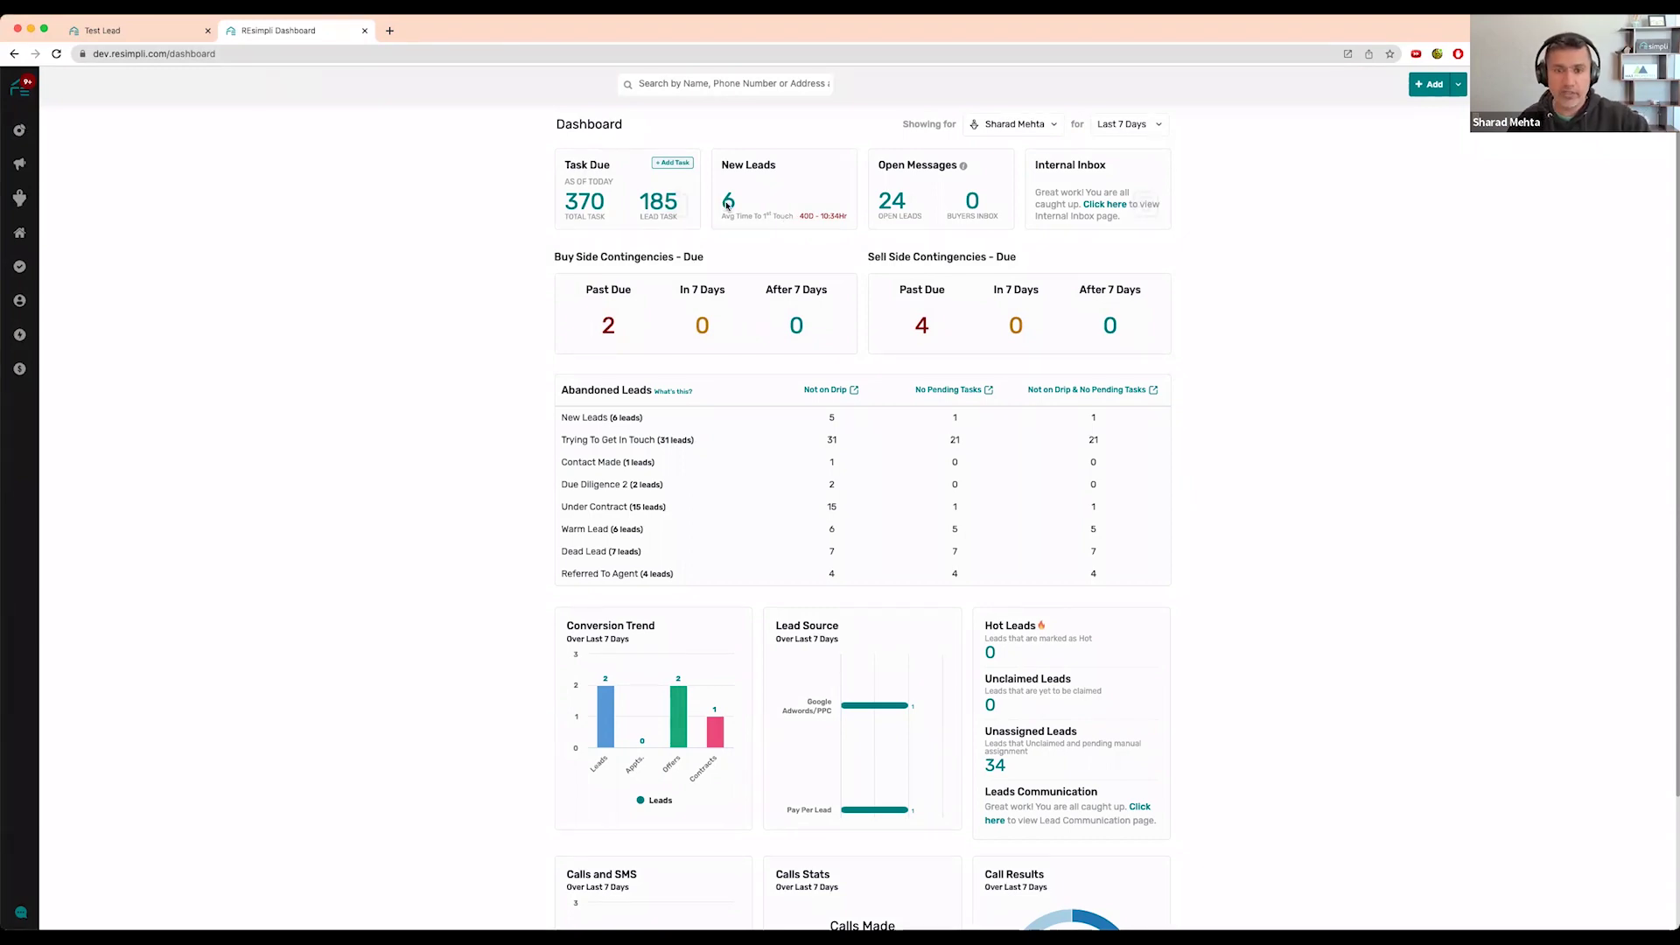
pyautogui.click(122, 33)
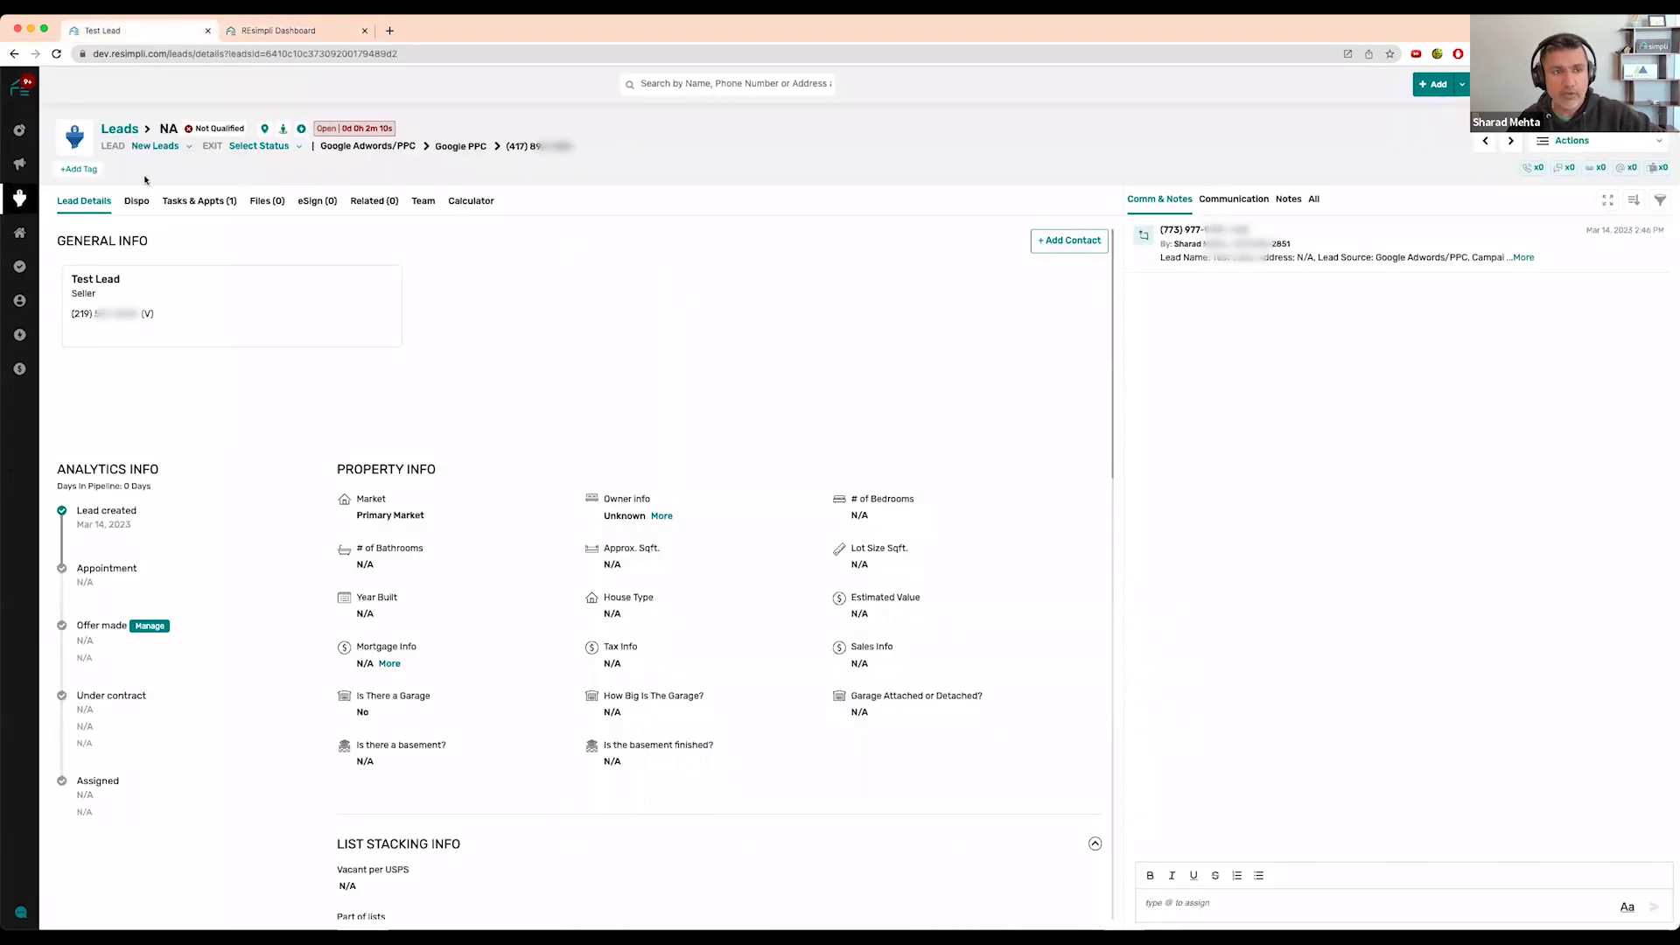
# Go back to the leads board and reopen the Test Lead's 'No Address' details.
pyautogui.click(119, 136)
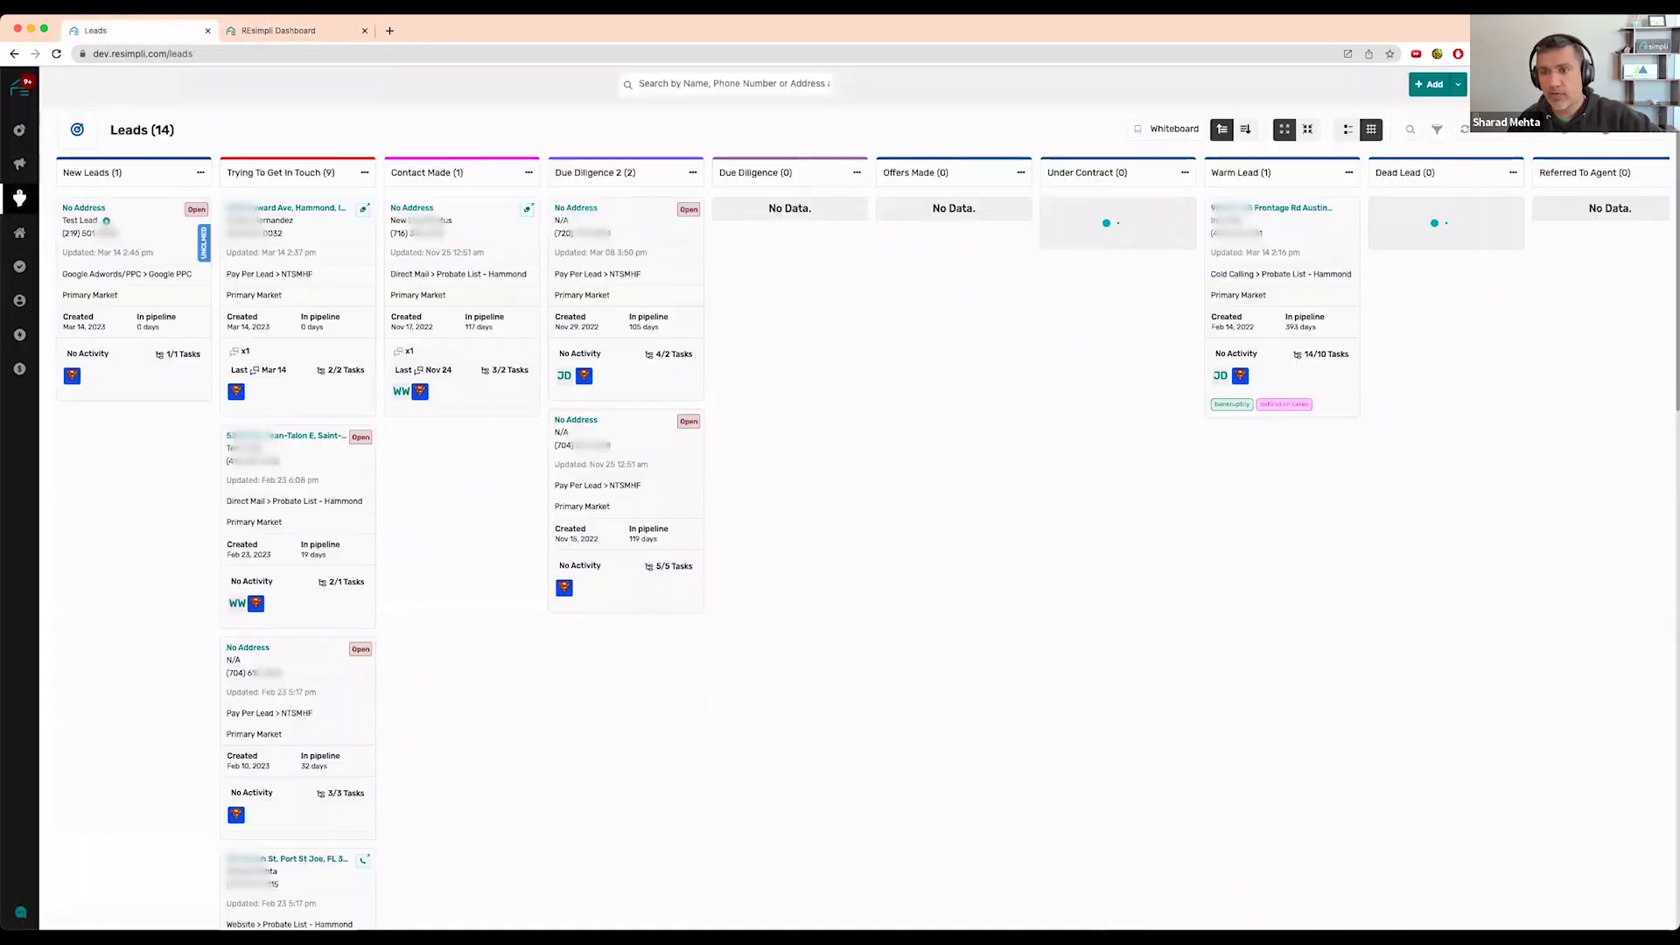
pyautogui.click(84, 210)
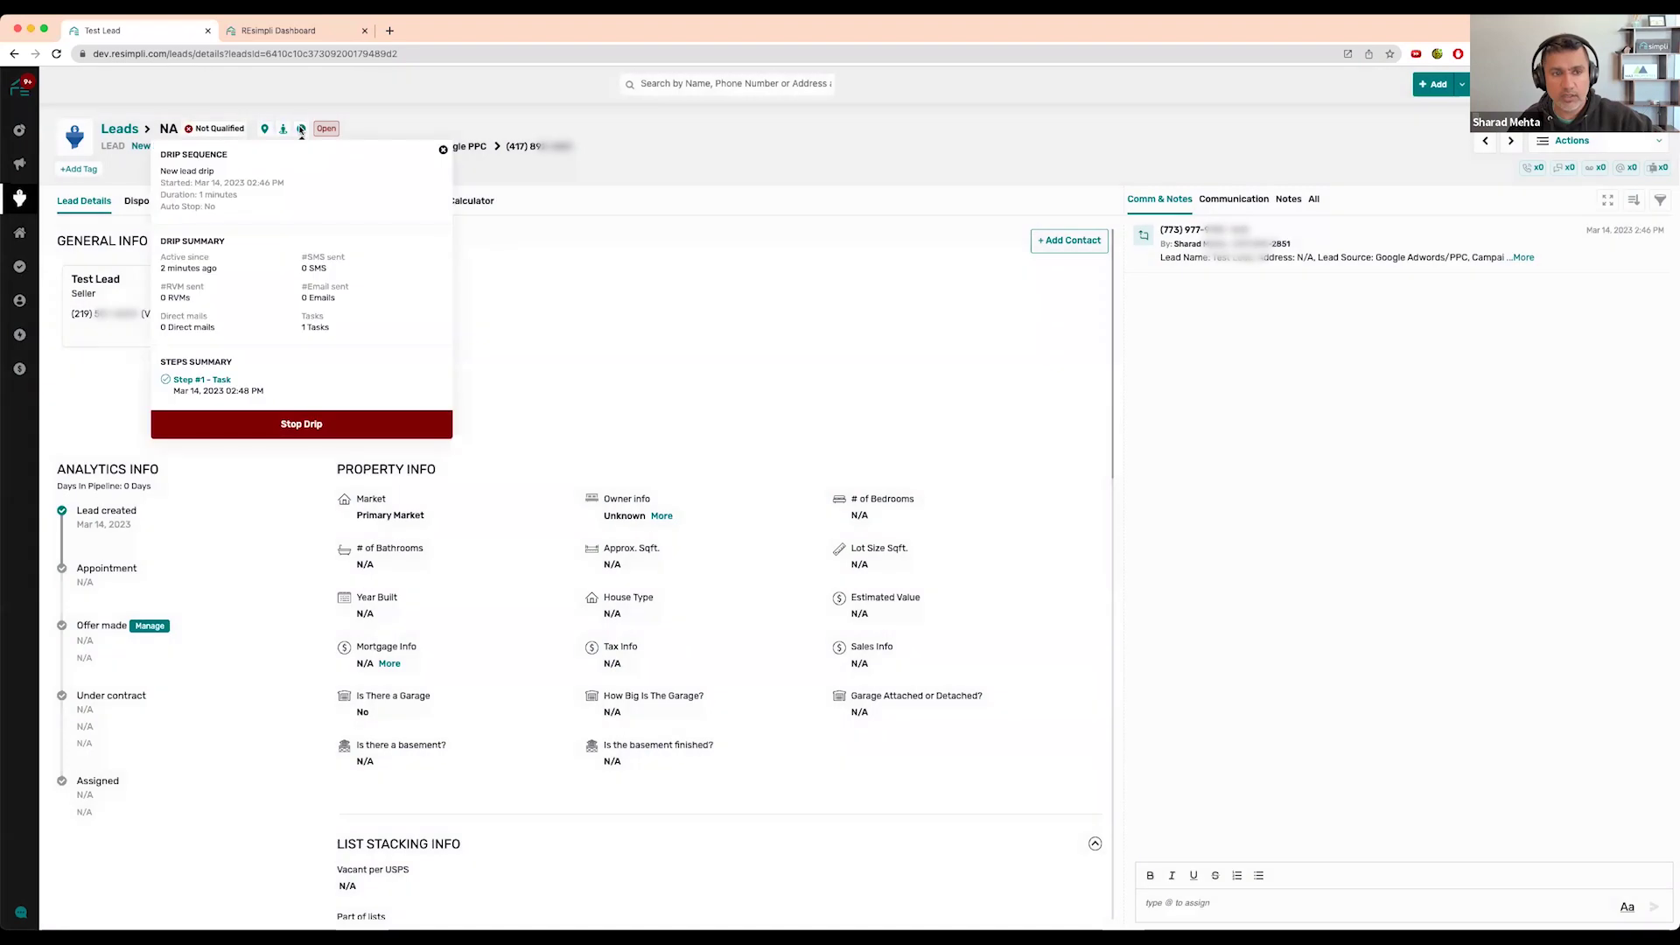
# Stop the New lead drip on the Test Lead and confirm in the Auto Follow-up dialog.
pyautogui.moveTo(300, 131)
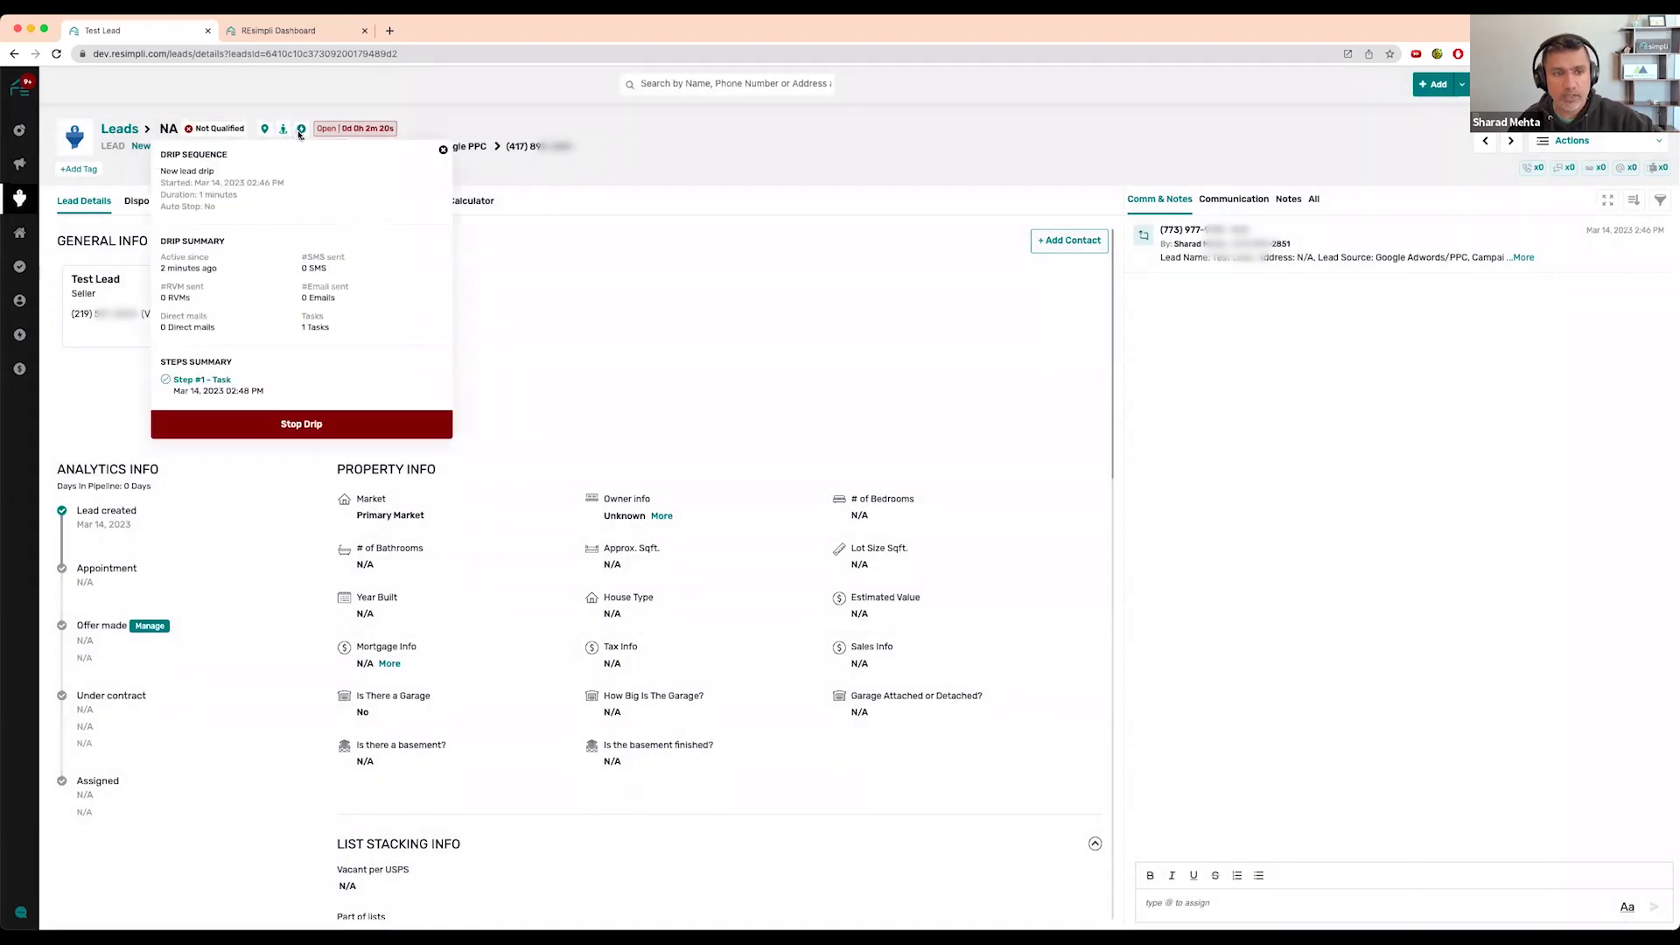
pyautogui.click(320, 425)
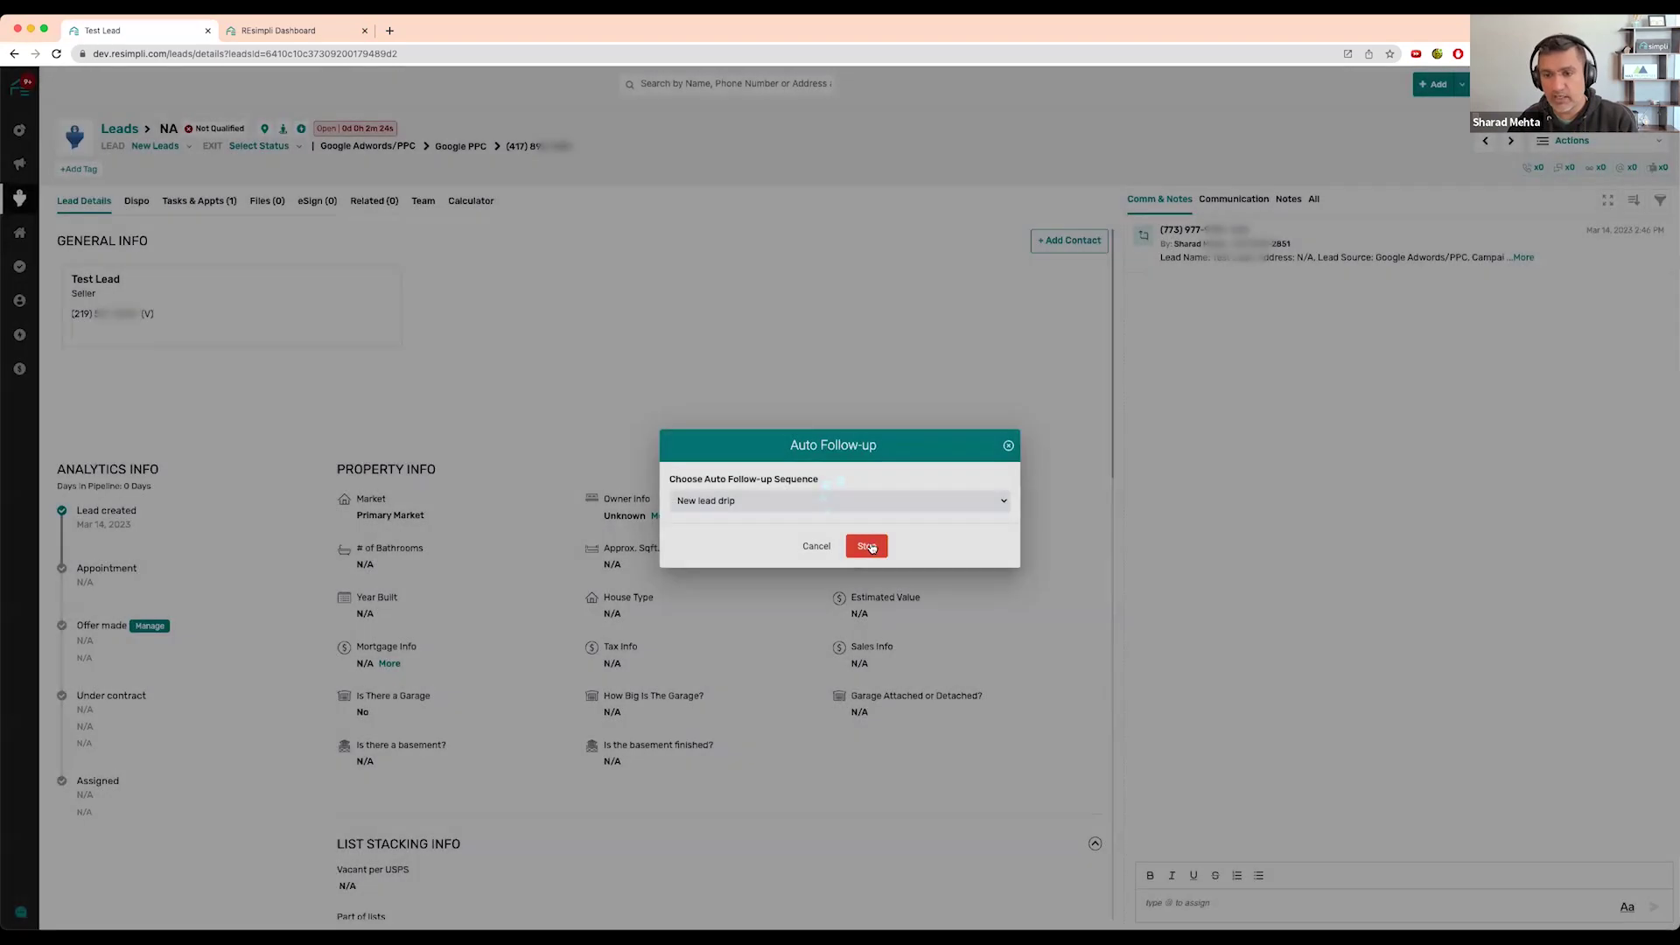
pyautogui.click(869, 547)
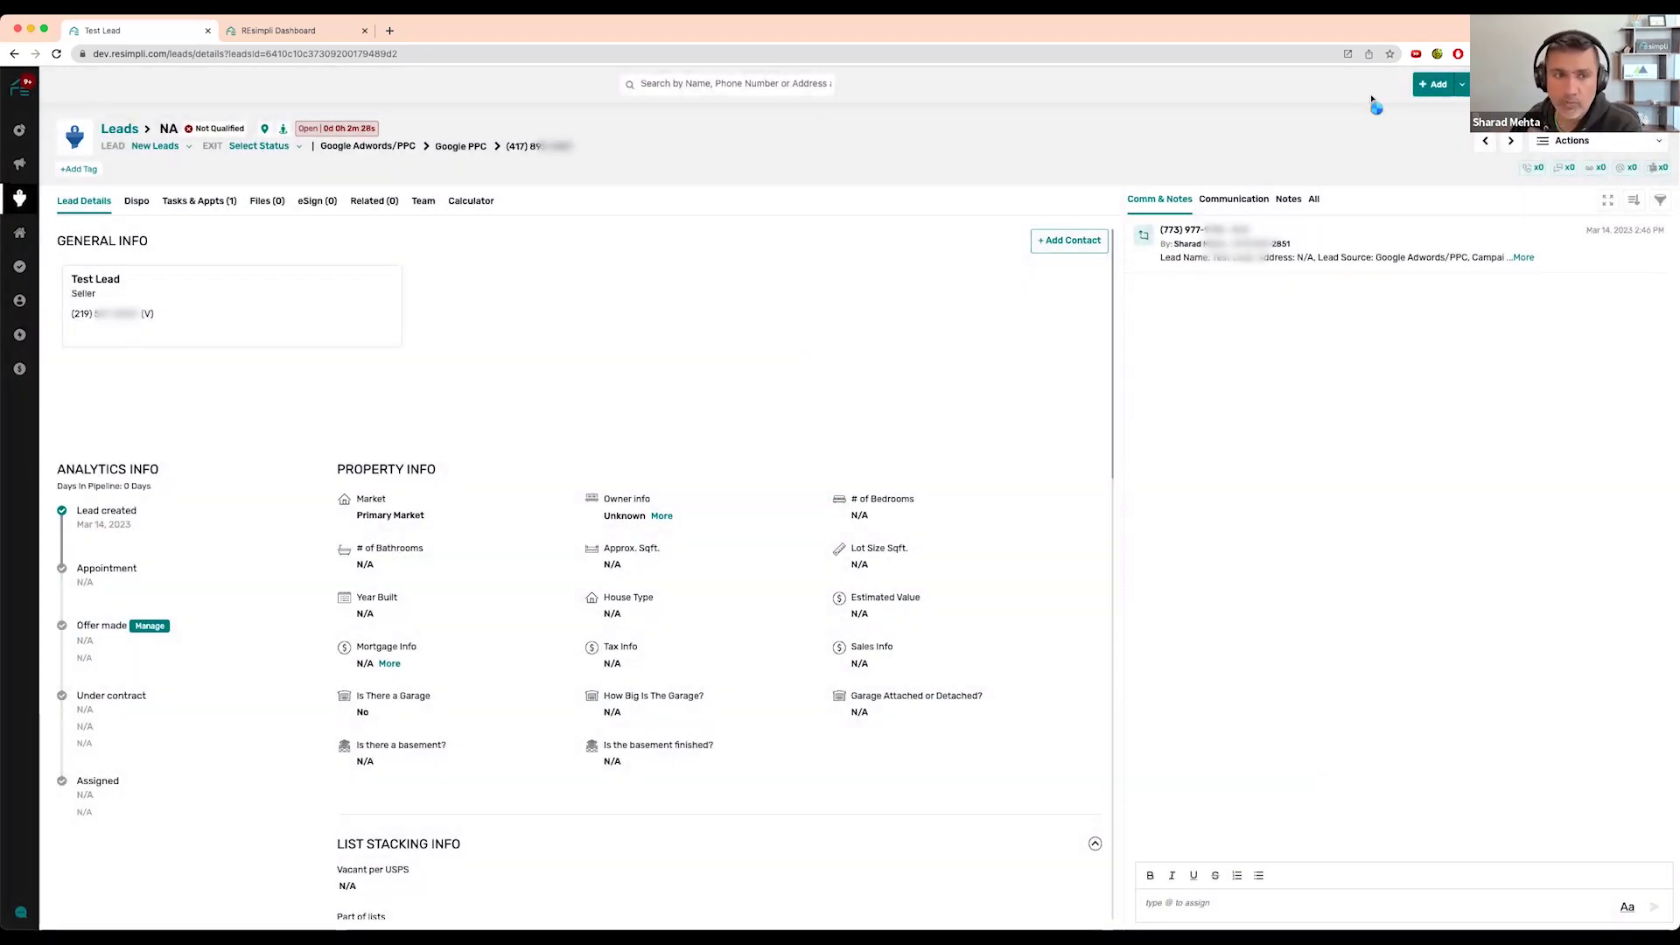
# Re-configure Google PPC's Speed to Lead so the Acquisition Manager is called on Profile Number.
pyautogui.click(1606, 143)
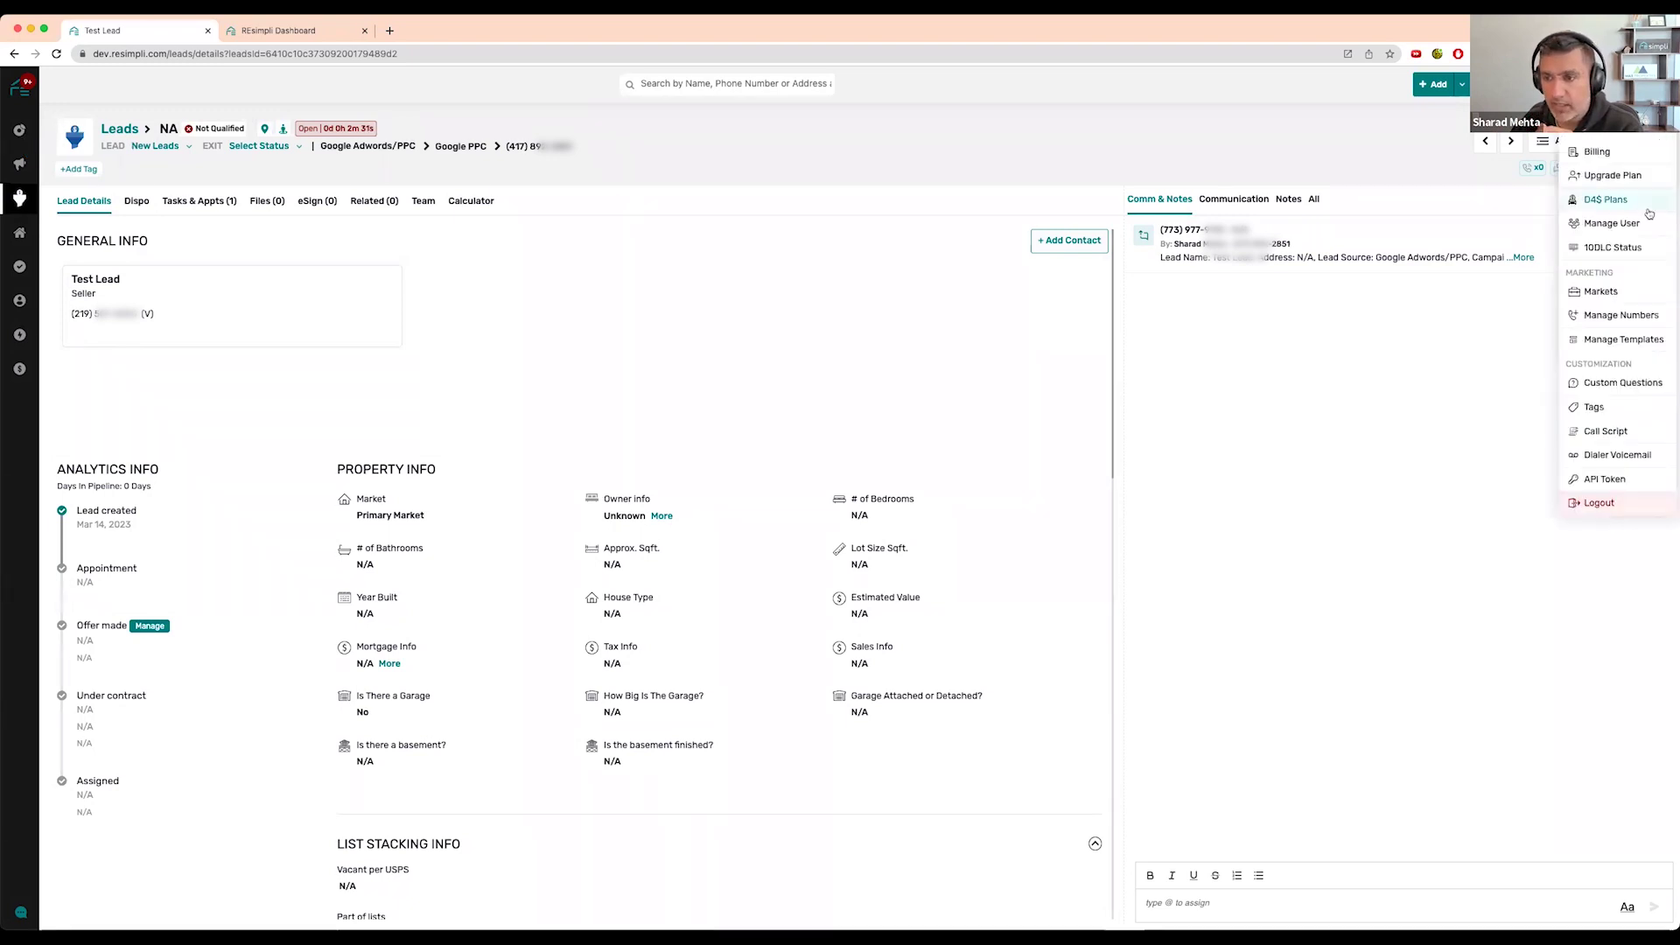
pyautogui.click(1601, 316)
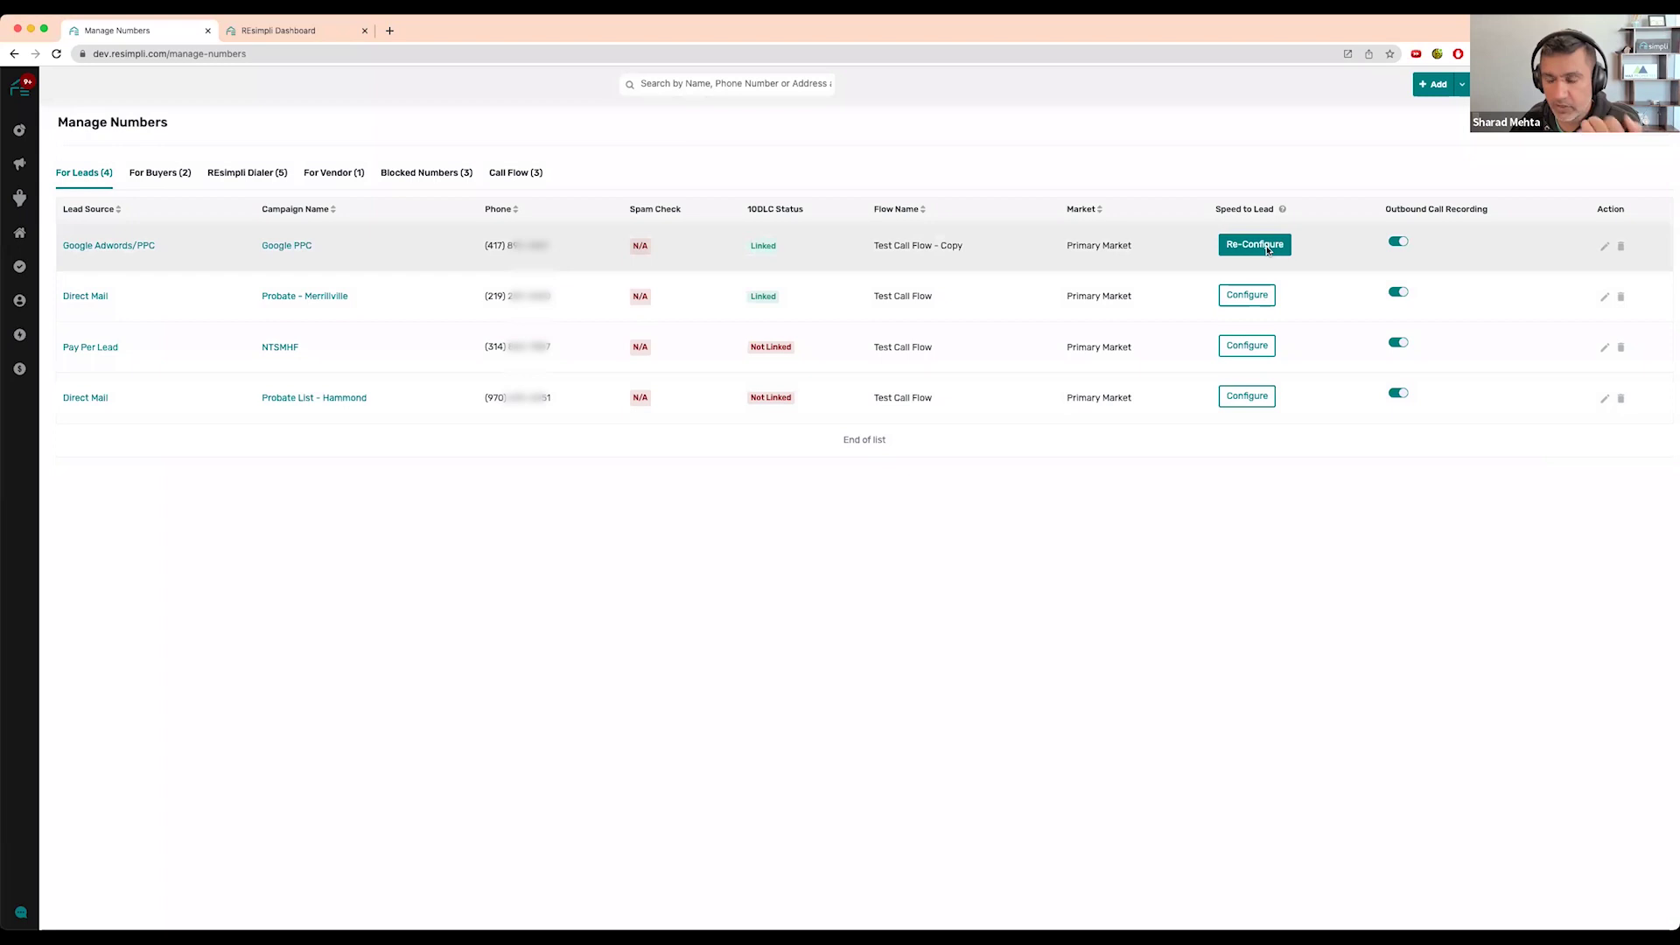
pyautogui.click(1263, 248)
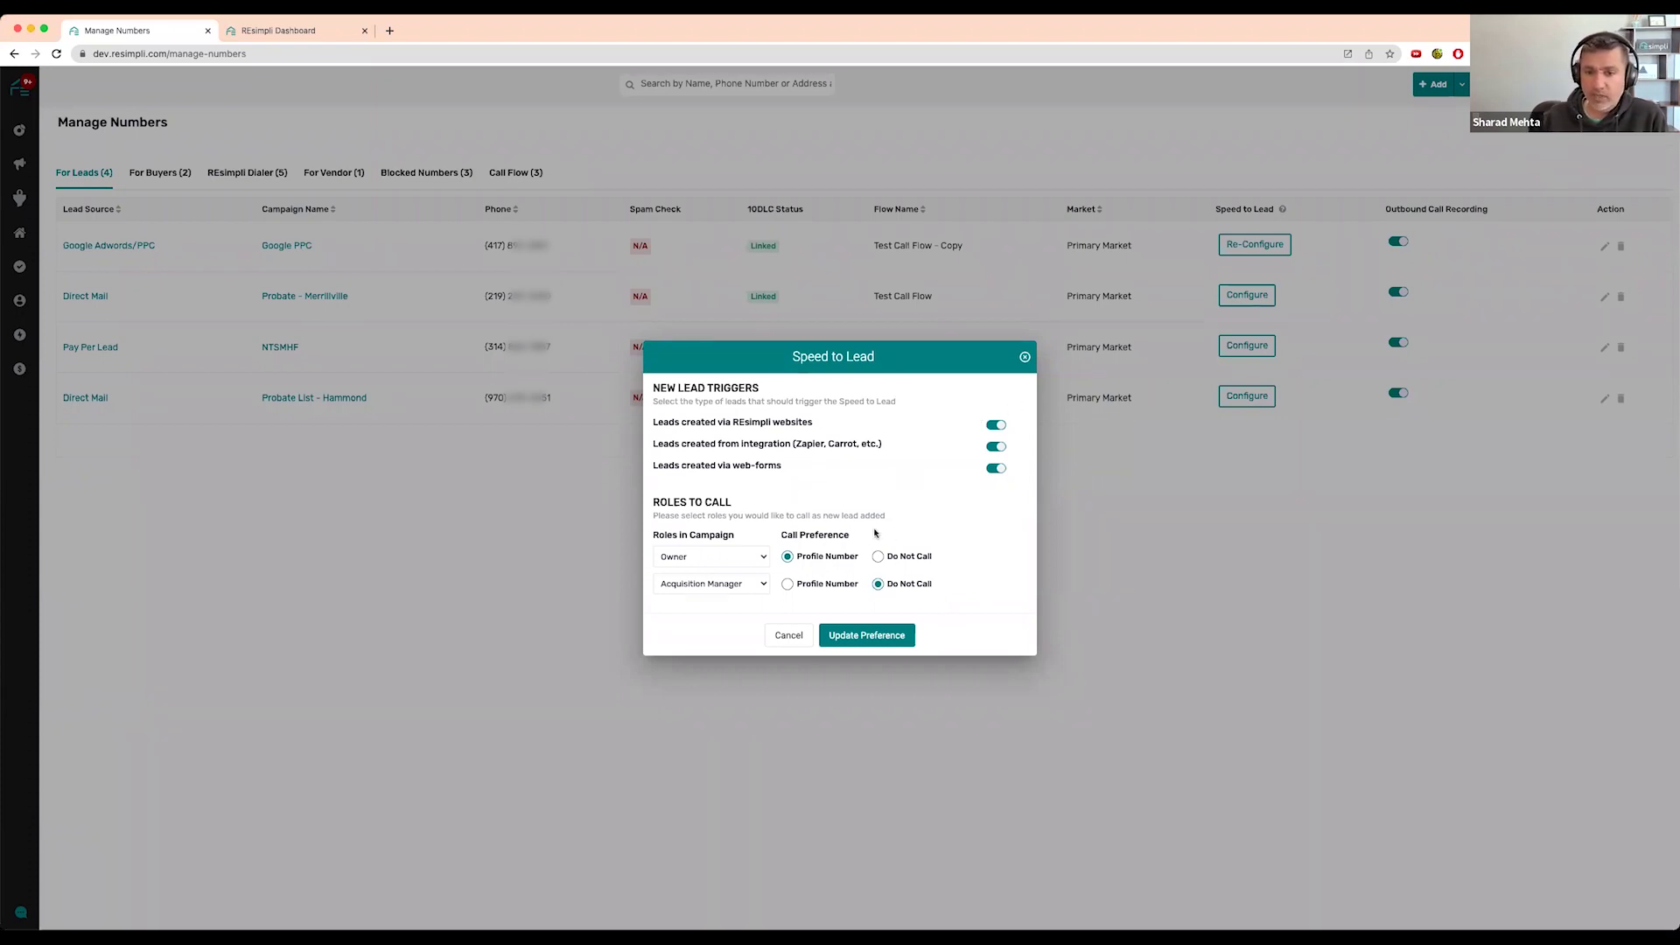
pyautogui.click(801, 583)
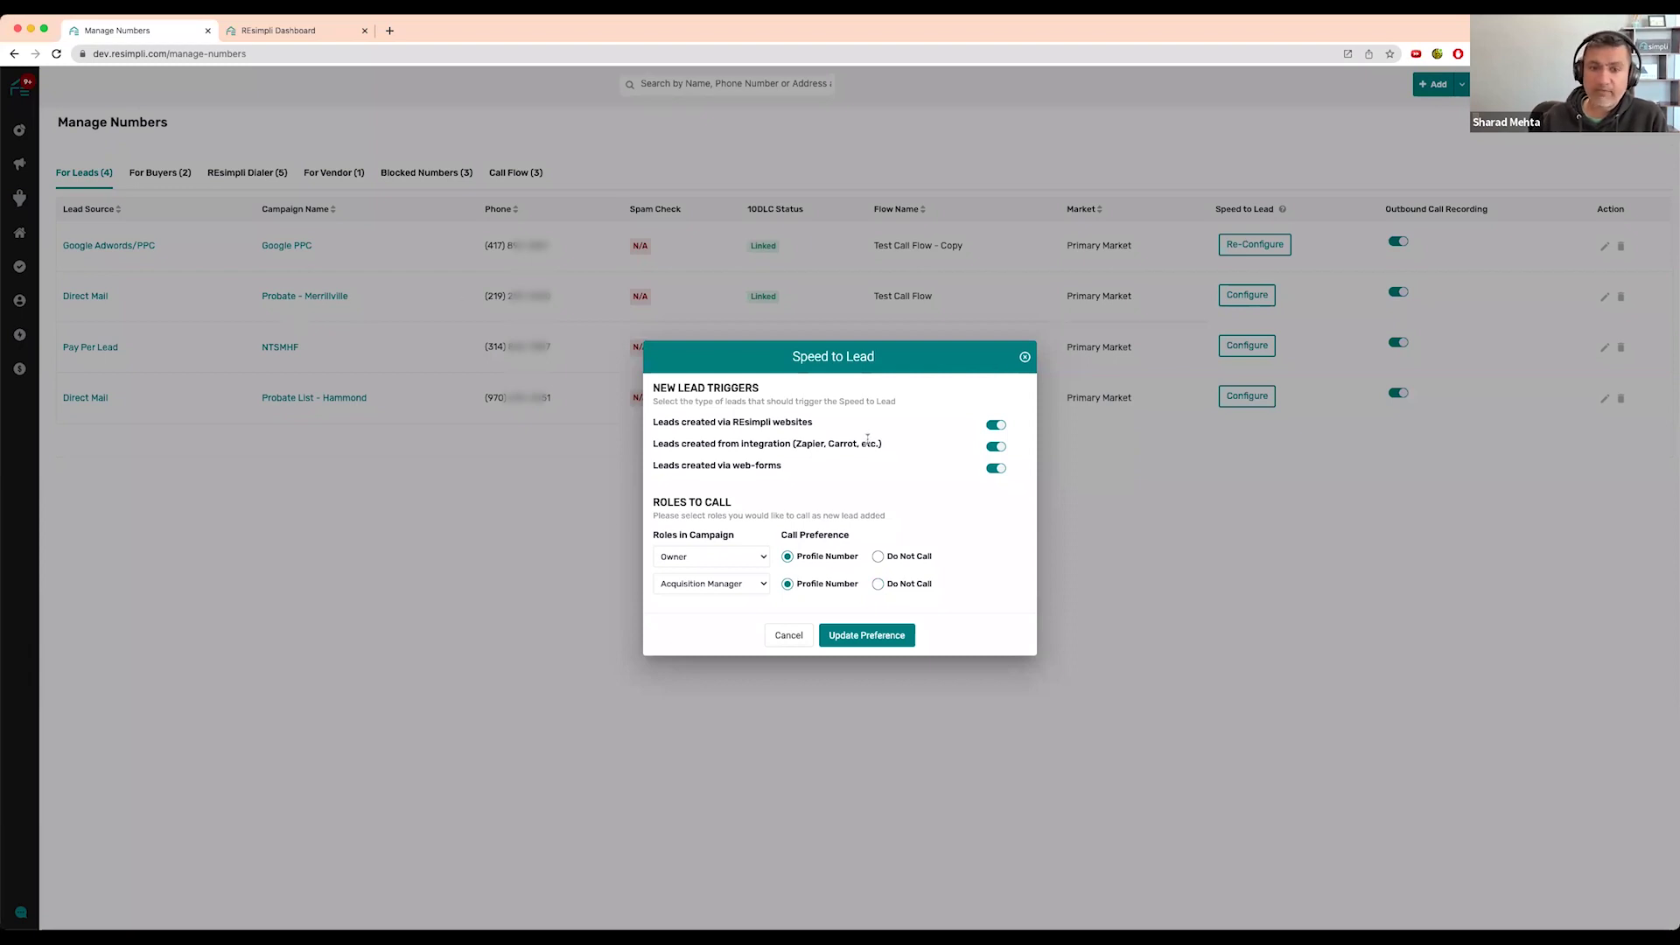
pyautogui.moveTo(652, 423); pyautogui.dragTo(831, 429)
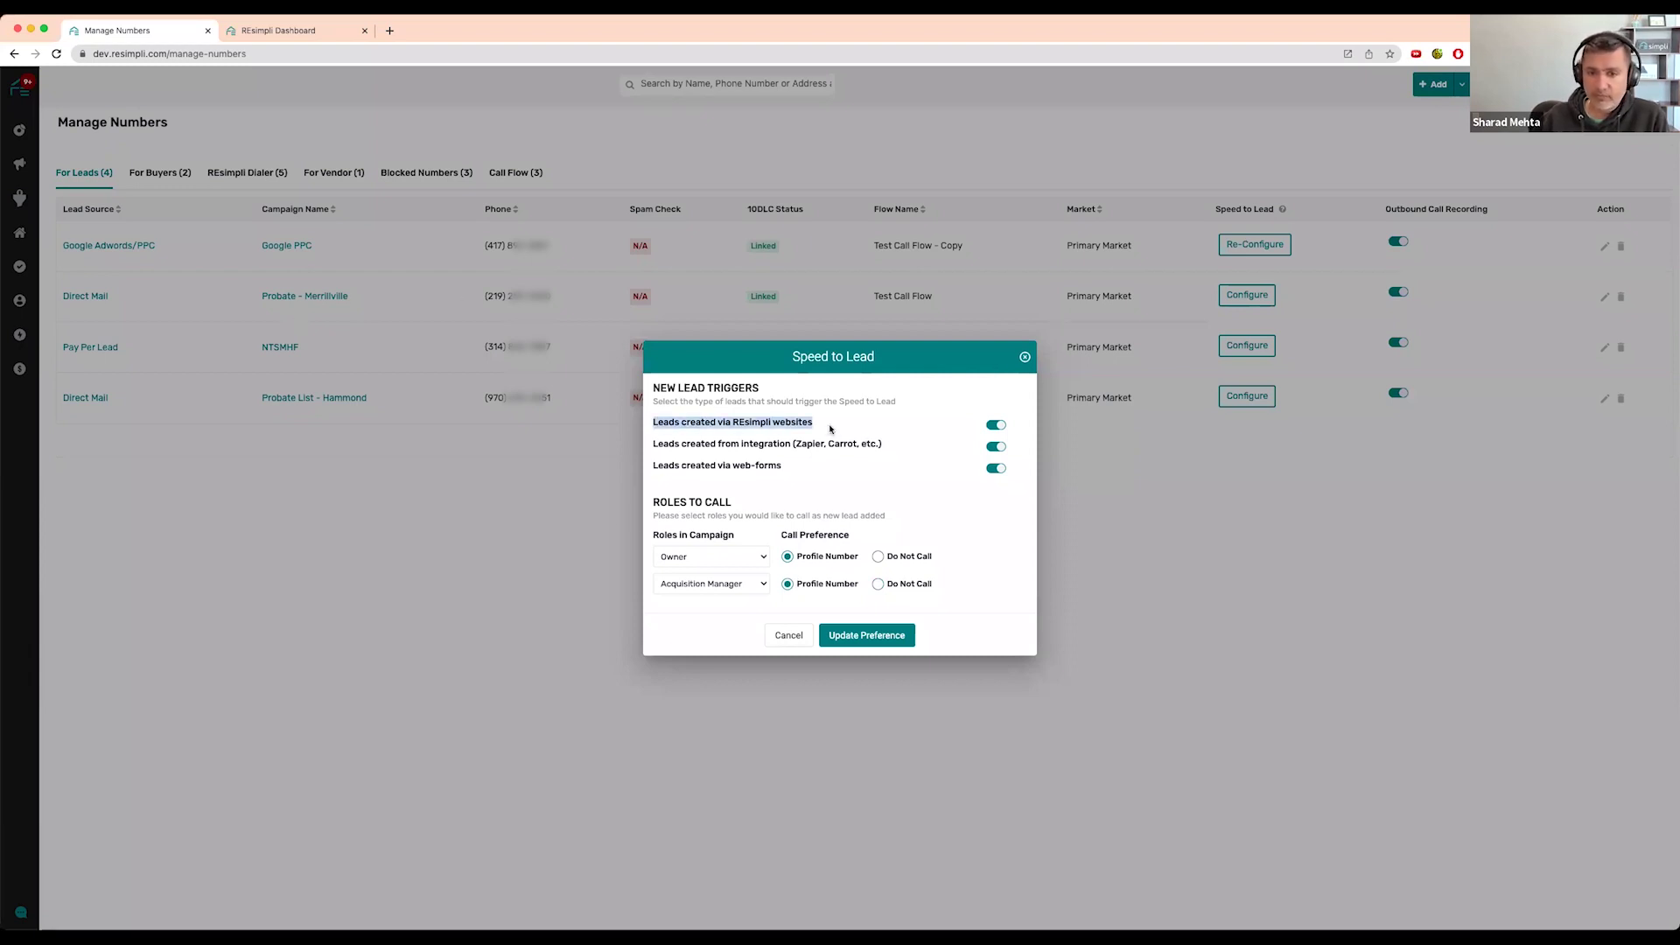